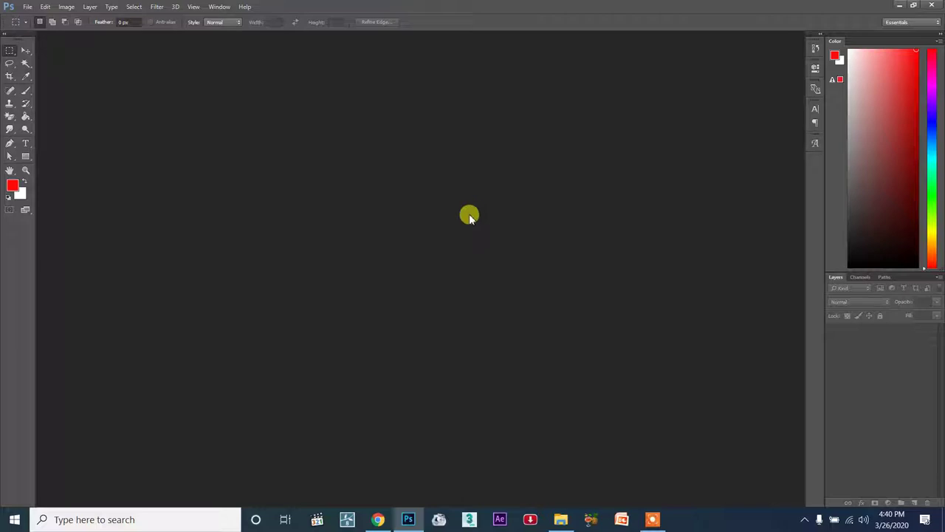
- Make the freehand Lasso Tool active from the toolbox flyout, then browse to the photo's folder
left_click(25, 51)
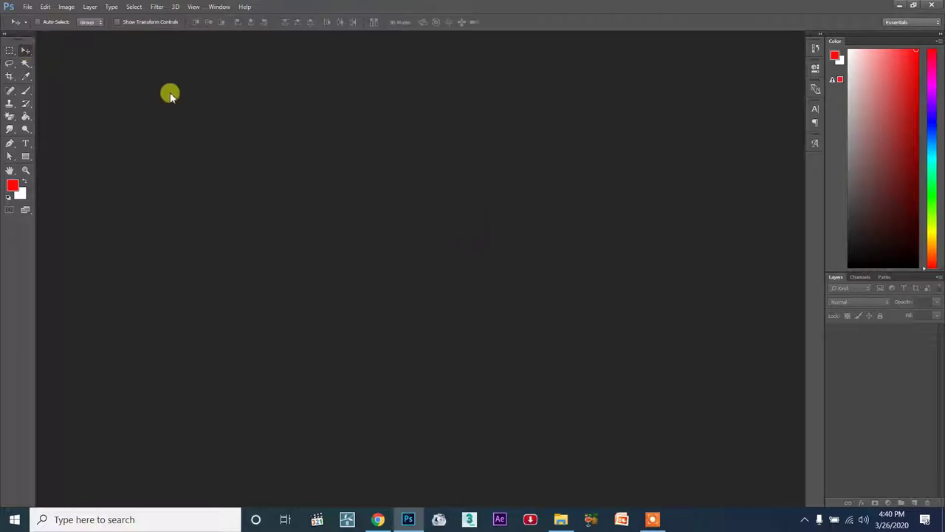
left_click(13, 65)
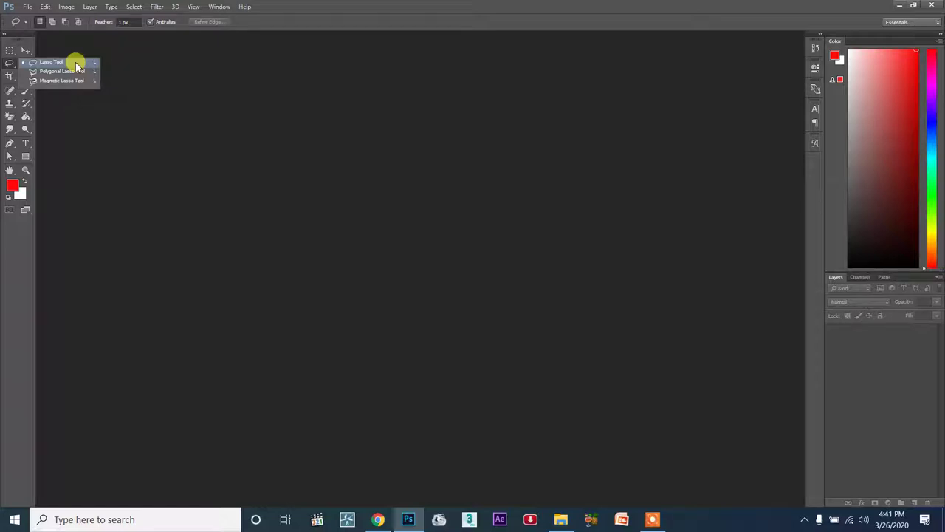
left_click(73, 62)
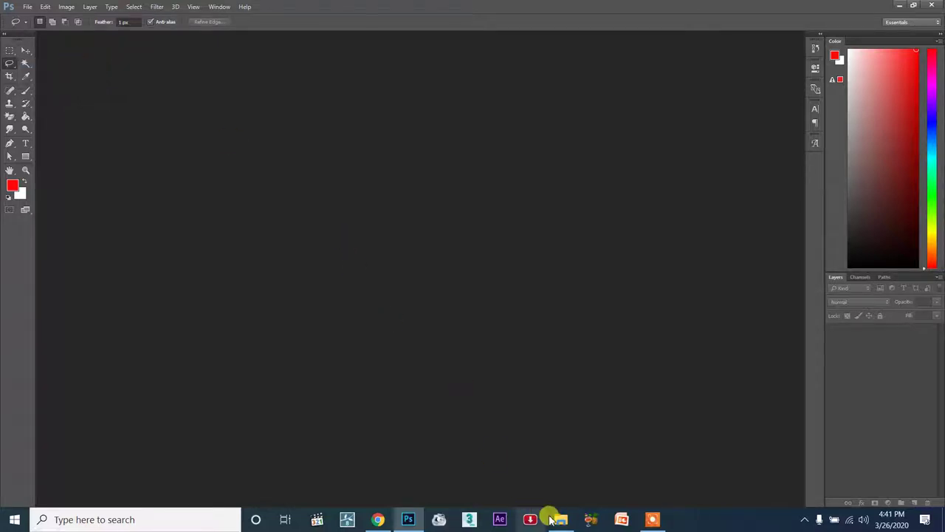
left_click(560, 519)
- Open 325466_1100.jpg by dragging it into Photoshop, then zoom and center on the dog
left_click_drag(591, 188, 366, 246)
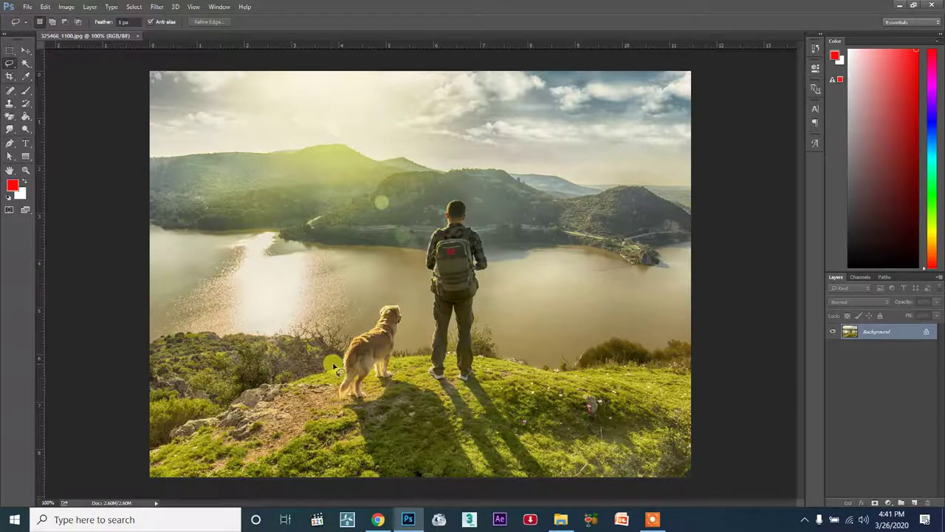
scroll(333, 367, "up", 2)
scroll(336, 372, "up", 2)
scroll(338, 376, "up", 5)
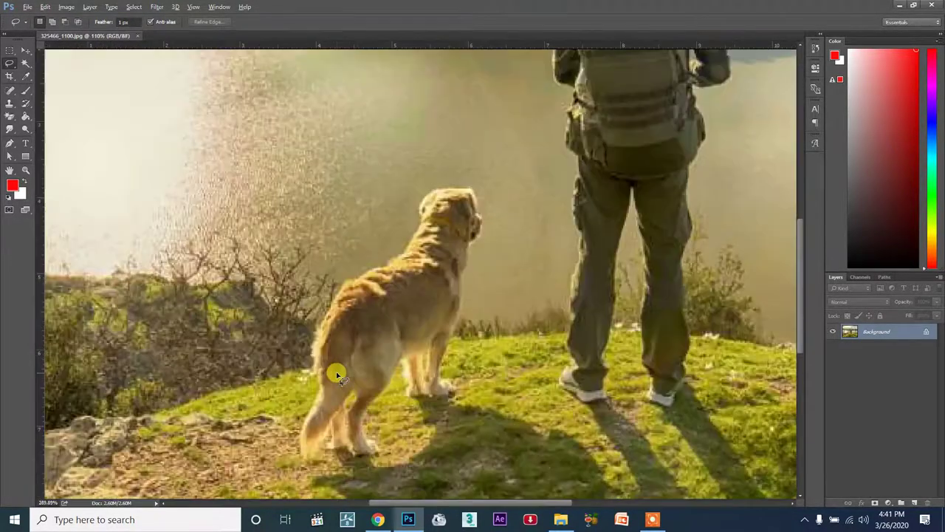
scroll(336, 378, "up", 2)
scroll(332, 382, "down", 1)
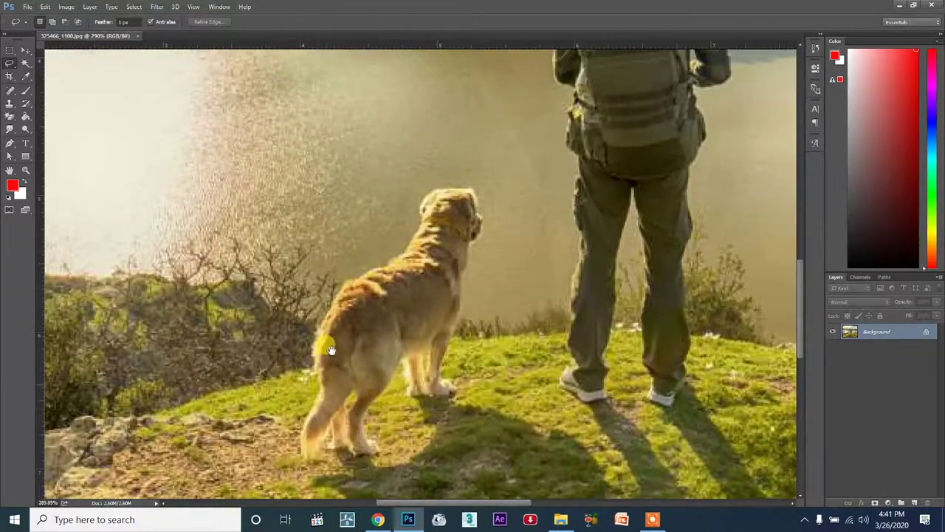
left_click_drag(327, 387, 332, 348)
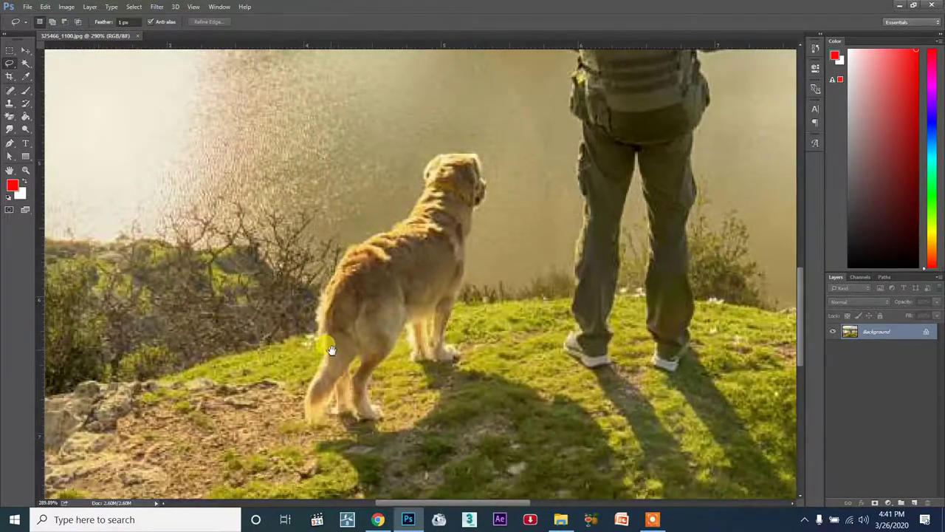
- Marquee a rectangle around the dog, trial-move it with Free Transform, cancel, and deselect
left_click(9, 50)
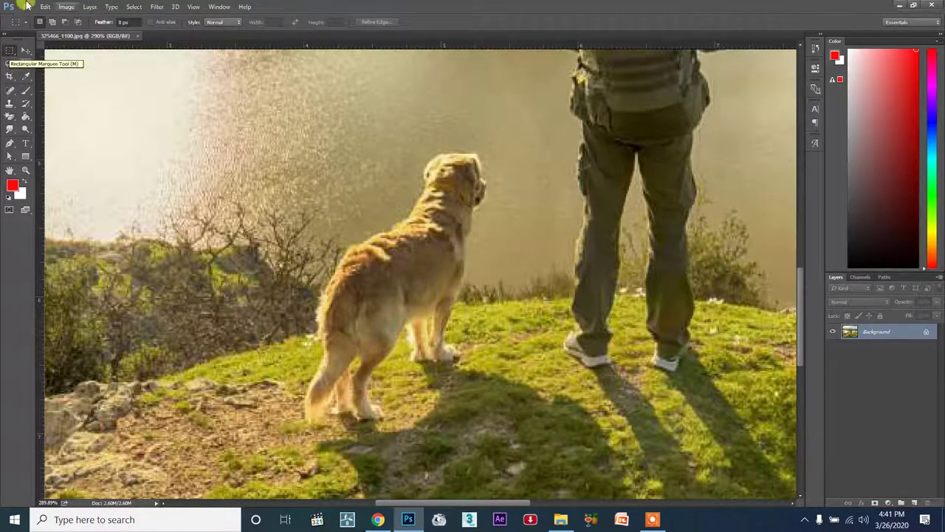
left_click_drag(274, 125, 503, 436)
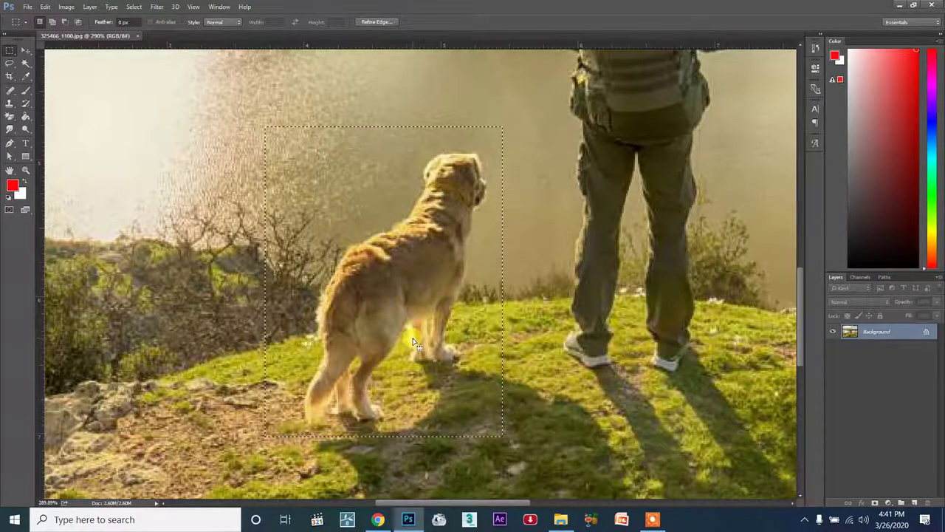
key("ctrl+t")
left_click_drag(413, 341, 281, 320)
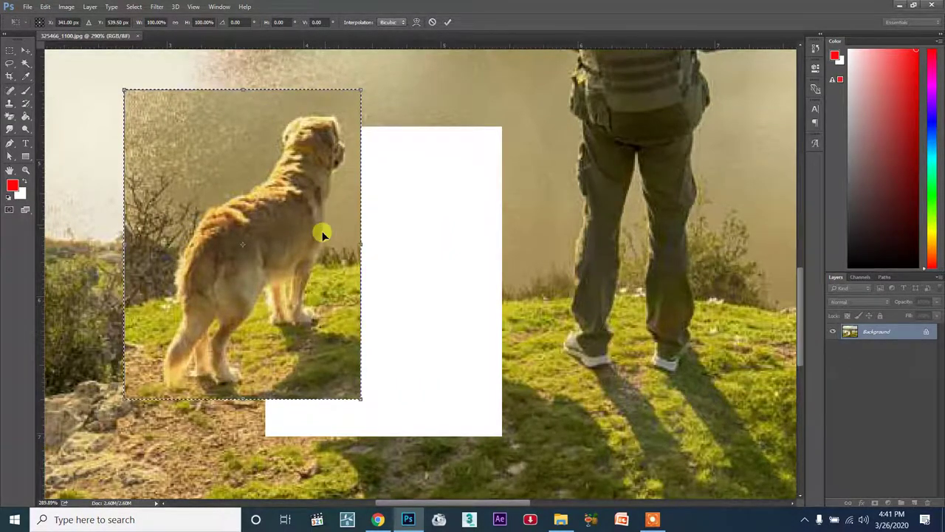
key("Escape")
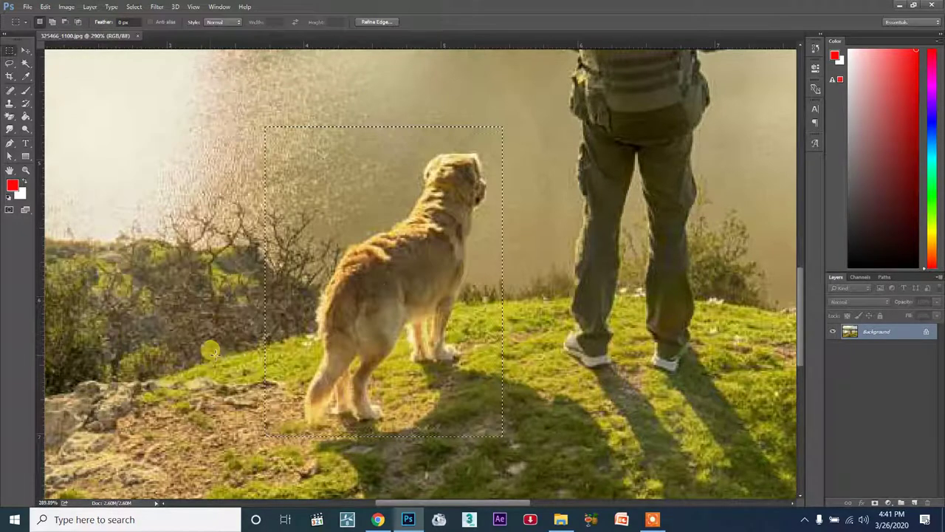
left_click(196, 323)
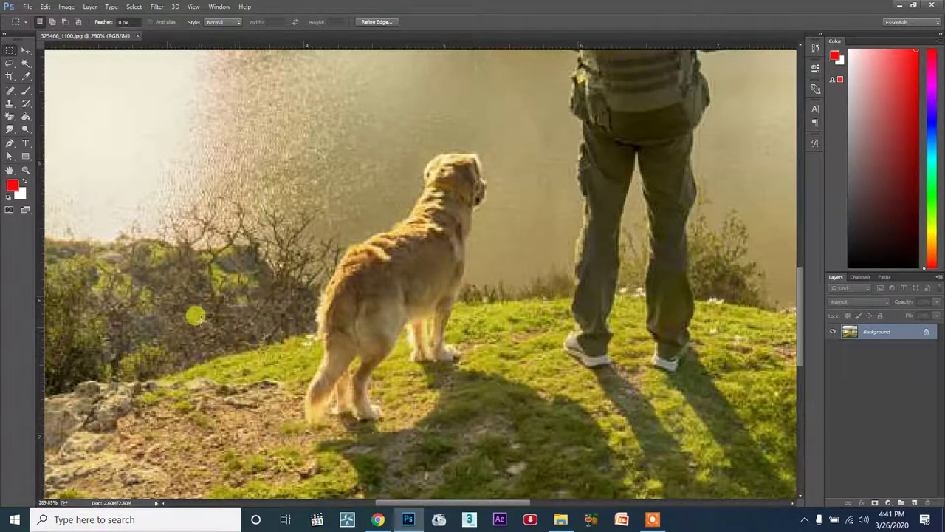
- Draw several practice Lasso outlines in the sky, starting near the dog's foot
left_click(11, 65)
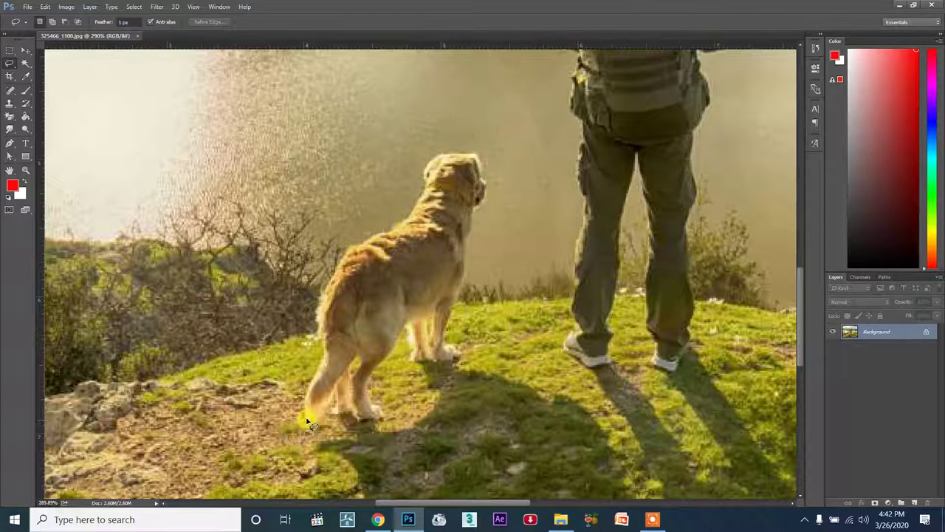
mouse_move(305, 406)
left_mouse_down()
mouse_move(449, 161)
mouse_move(512, 438)
mouse_move(521, 425)
mouse_move(529, 402)
mouse_move(495, 415)
mouse_move(313, 412)
left_mouse_up()
left_click_drag(138, 242, 132, 195)
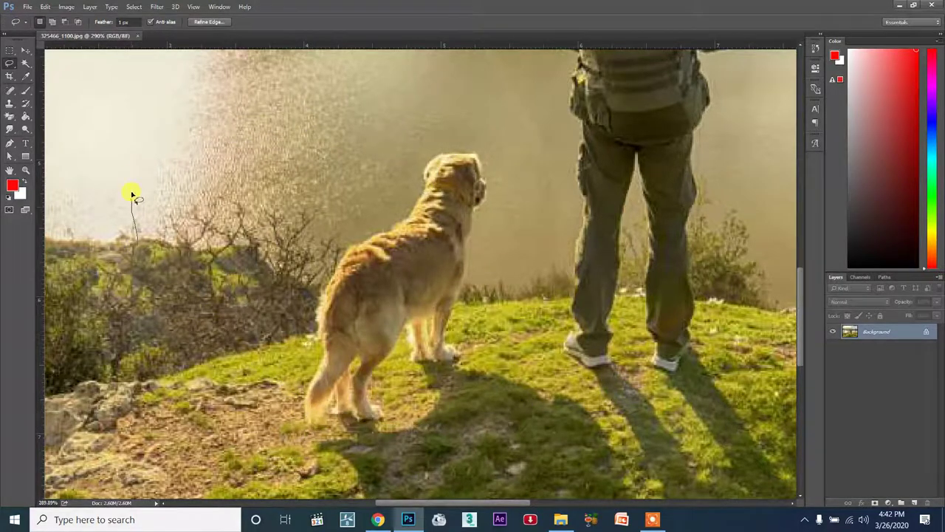
mouse_move(137, 111)
left_mouse_down()
mouse_move(320, 97)
mouse_move(462, 72)
left_mouse_up()
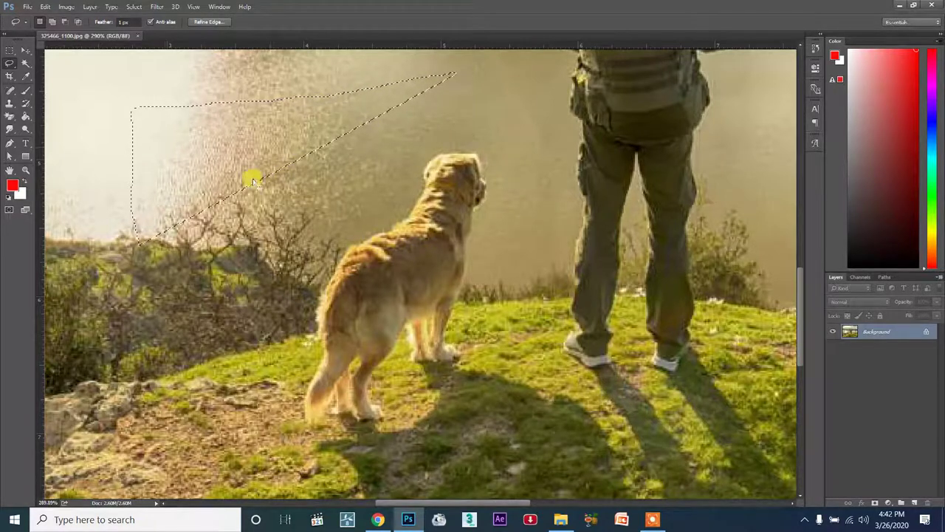
mouse_move(139, 248)
left_mouse_down()
mouse_move(420, 93)
mouse_move(492, 91)
mouse_move(502, 104)
left_mouse_up()
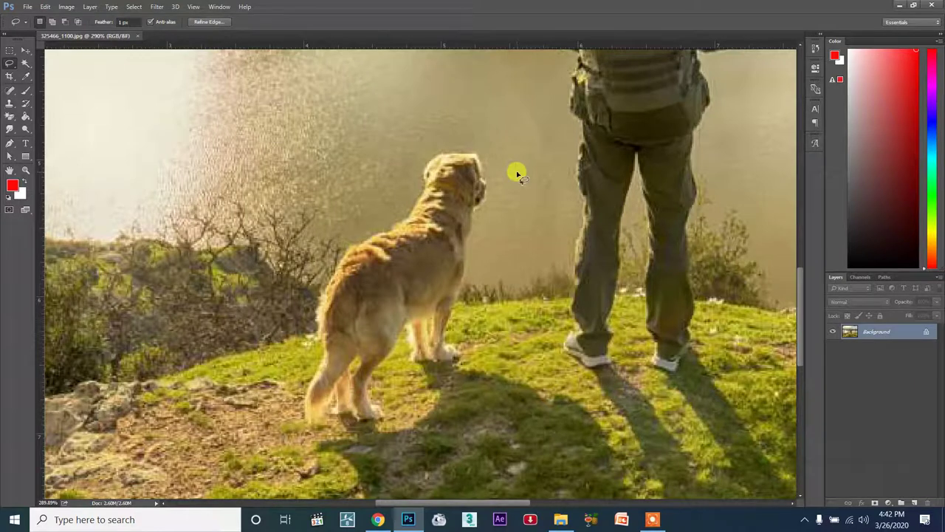
left_click(484, 197)
mouse_move(489, 171)
left_mouse_down()
mouse_move(473, 344)
mouse_move(340, 452)
mouse_move(268, 327)
mouse_move(333, 200)
mouse_move(397, 211)
left_mouse_up()
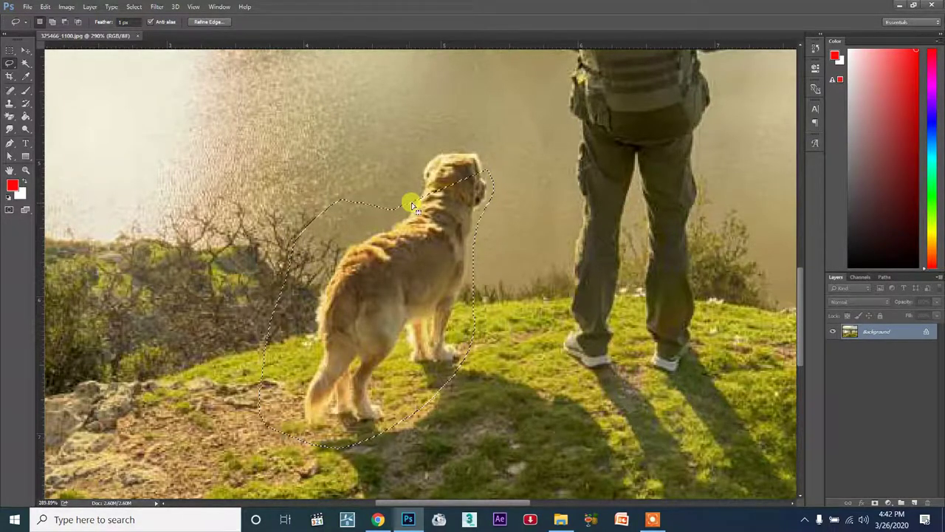
mouse_move(406, 205)
left_mouse_down()
mouse_move(481, 175)
mouse_move(432, 159)
mouse_move(407, 200)
mouse_move(319, 288)
mouse_move(304, 402)
mouse_move(395, 406)
mouse_move(465, 358)
mouse_move(485, 226)
mouse_move(508, 186)
mouse_move(488, 161)
left_mouse_up()
left_click(499, 175)
left_click(487, 161)
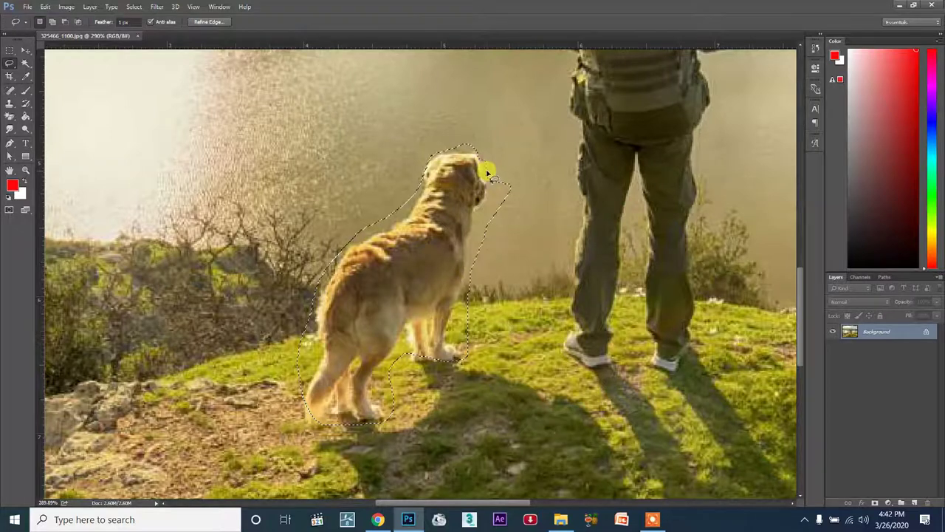
mouse_move(416, 165)
left_mouse_down()
mouse_move(321, 325)
mouse_move(403, 312)
mouse_move(432, 209)
left_mouse_up()
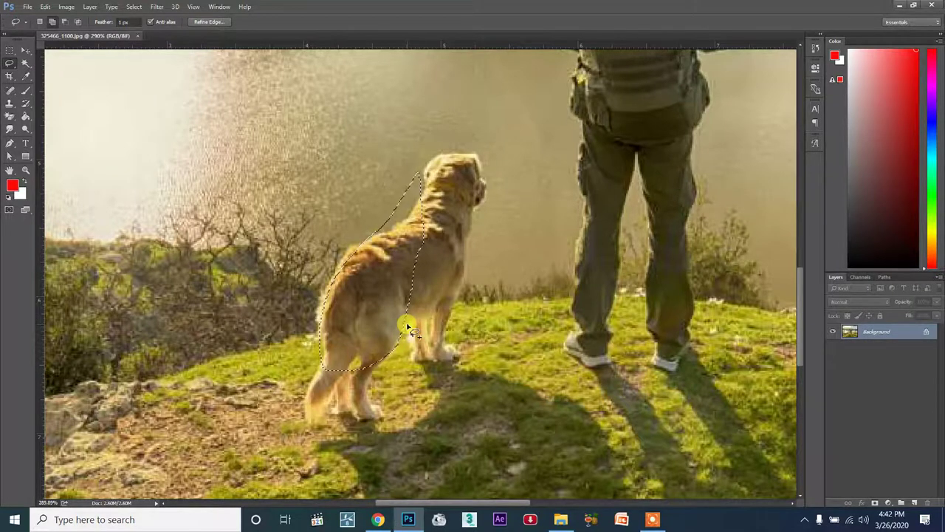
left_click_drag(411, 350, 451, 290)
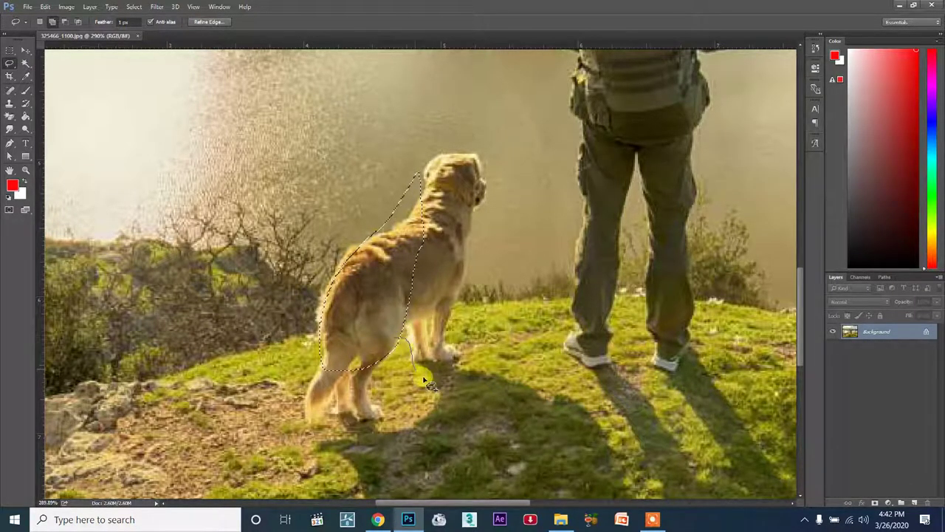
mouse_move(391, 299)
left_mouse_down()
mouse_move(399, 342)
mouse_move(436, 218)
mouse_move(494, 169)
mouse_move(462, 139)
mouse_move(397, 188)
mouse_move(448, 185)
mouse_move(487, 212)
mouse_move(439, 202)
left_mouse_up()
mouse_move(404, 99)
left_mouse_down()
mouse_move(513, 200)
mouse_move(404, 236)
mouse_move(382, 232)
mouse_move(392, 181)
mouse_move(372, 194)
mouse_move(470, 208)
mouse_move(425, 202)
mouse_move(445, 164)
mouse_move(479, 183)
mouse_move(460, 231)
mouse_move(469, 293)
mouse_move(367, 273)
left_mouse_up()
mouse_move(375, 318)
left_mouse_down()
mouse_move(314, 381)
mouse_move(355, 413)
mouse_move(380, 327)
mouse_move(407, 343)
left_mouse_up()
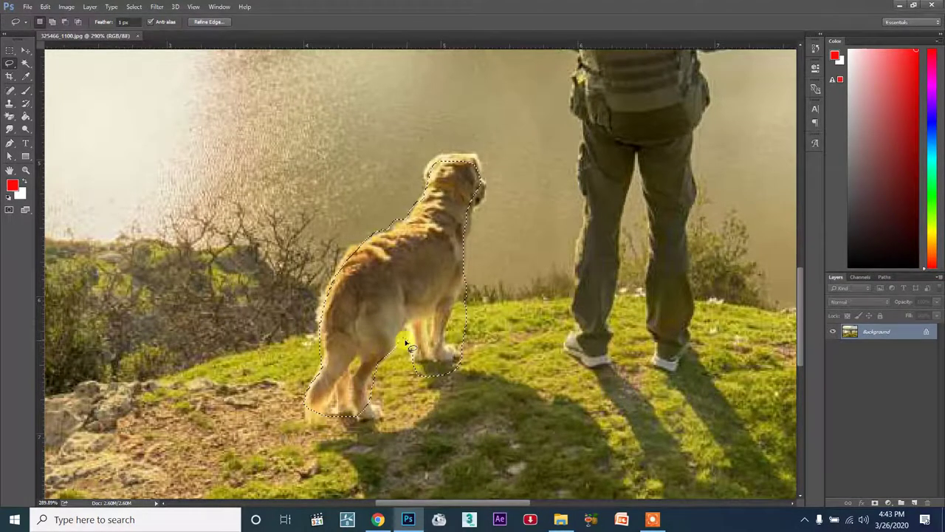
mouse_move(401, 259)
left_mouse_down()
mouse_move(373, 418)
mouse_move(434, 380)
left_mouse_up()
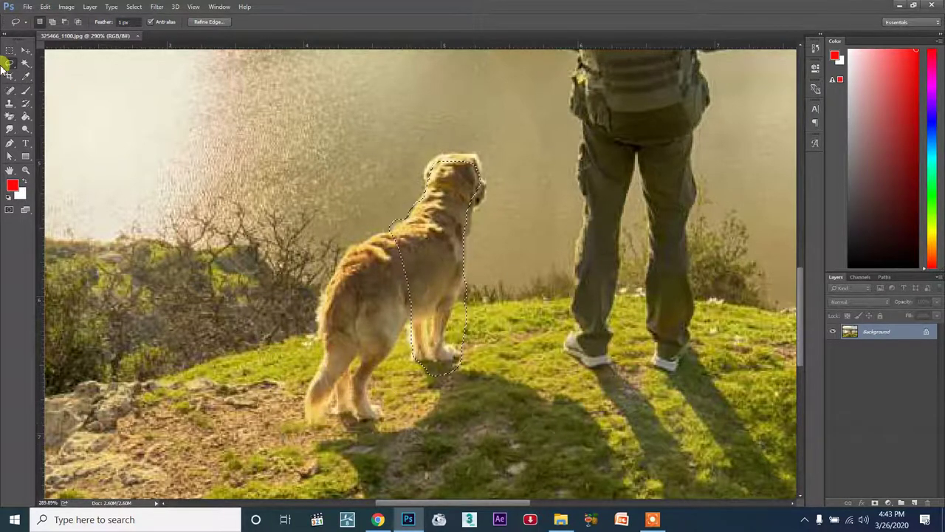
key("ctrl+d")
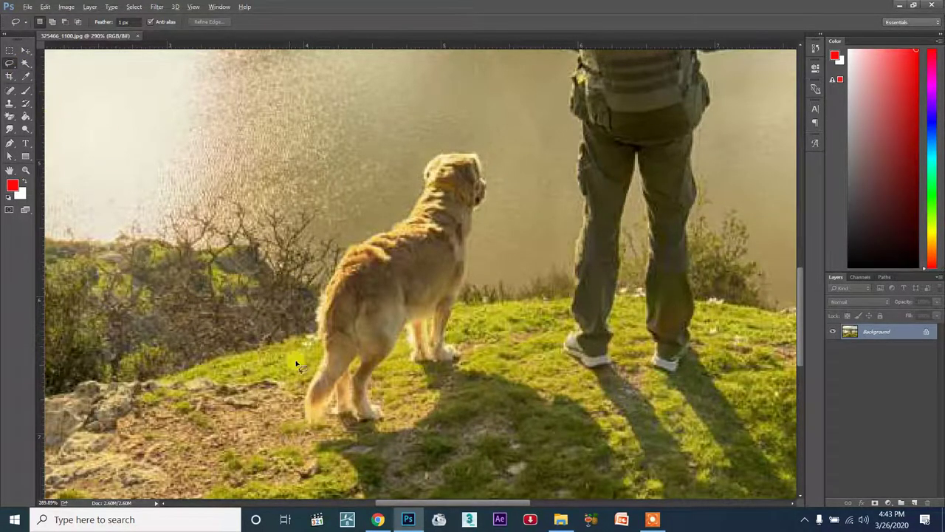
- Trace the Lasso outline from the hind paw up the dog's back and neck to its head
scroll(297, 362, "up", 5)
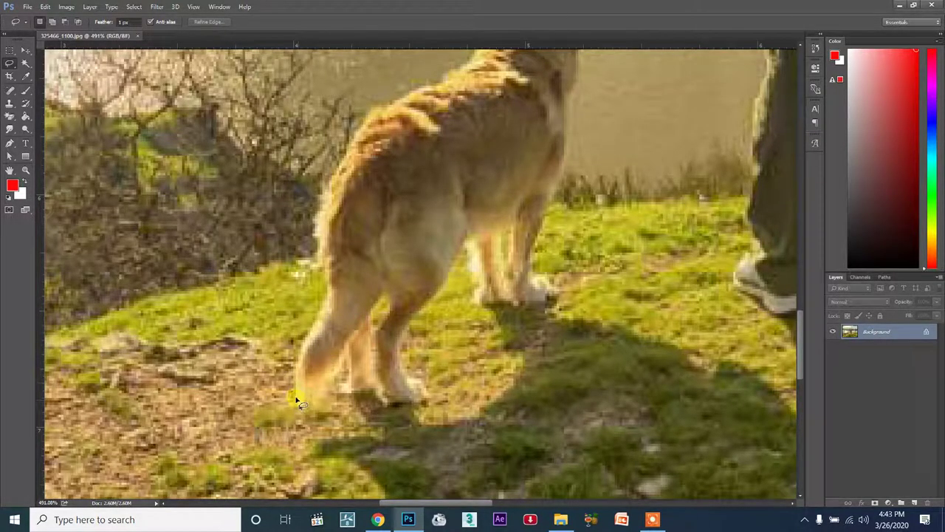
left_click_drag(297, 363, 328, 298)
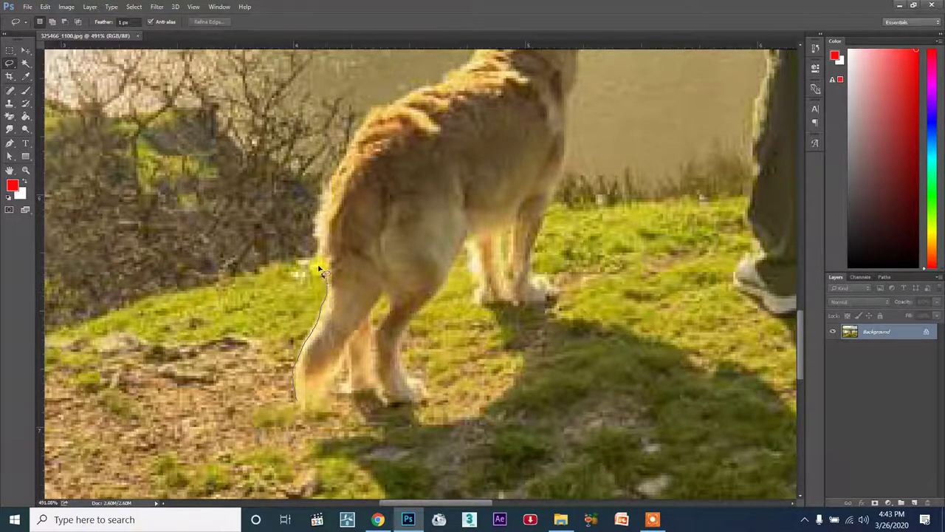
mouse_move(314, 235)
left_mouse_down()
mouse_move(336, 164)
mouse_move(396, 101)
mouse_move(426, 89)
mouse_move(364, 145)
left_mouse_up()
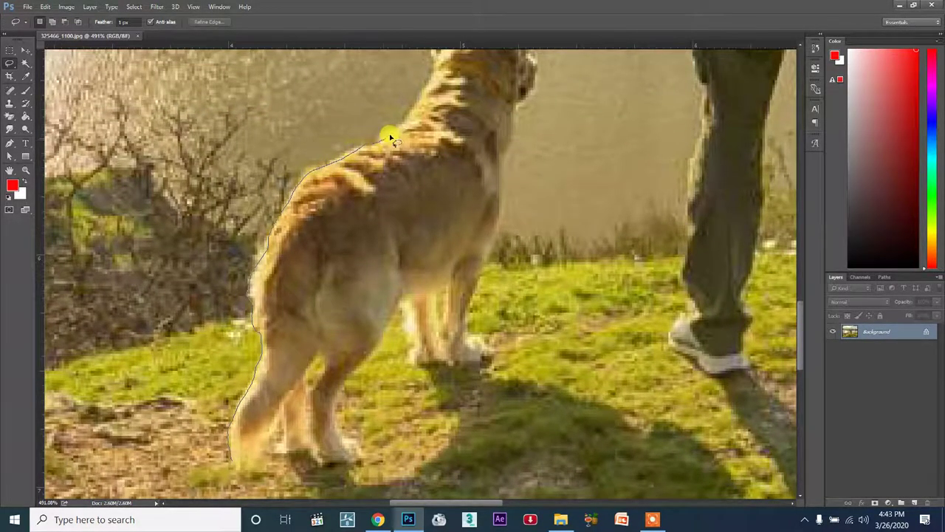
left_click_drag(409, 117, 419, 92)
mouse_move(427, 63)
left_mouse_down()
mouse_move(386, 186)
mouse_move(388, 214)
left_mouse_up()
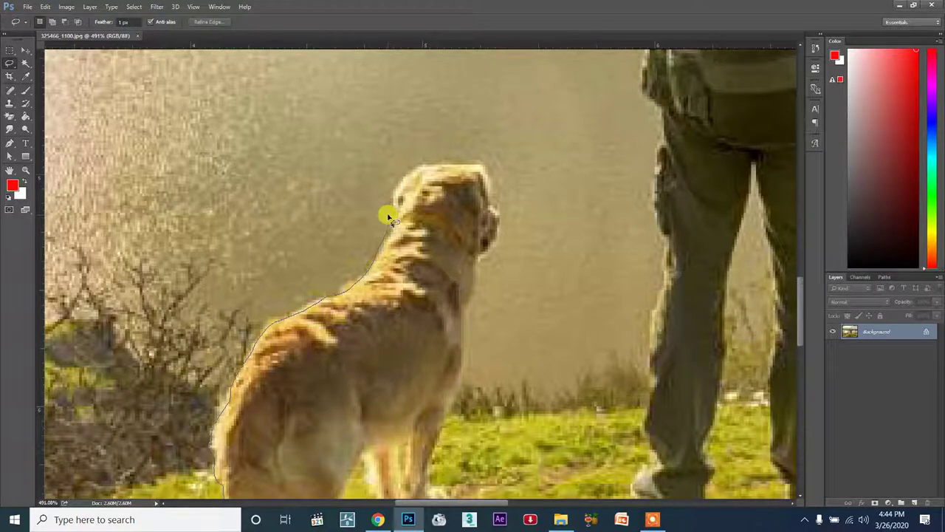
left_click_drag(395, 199, 404, 179)
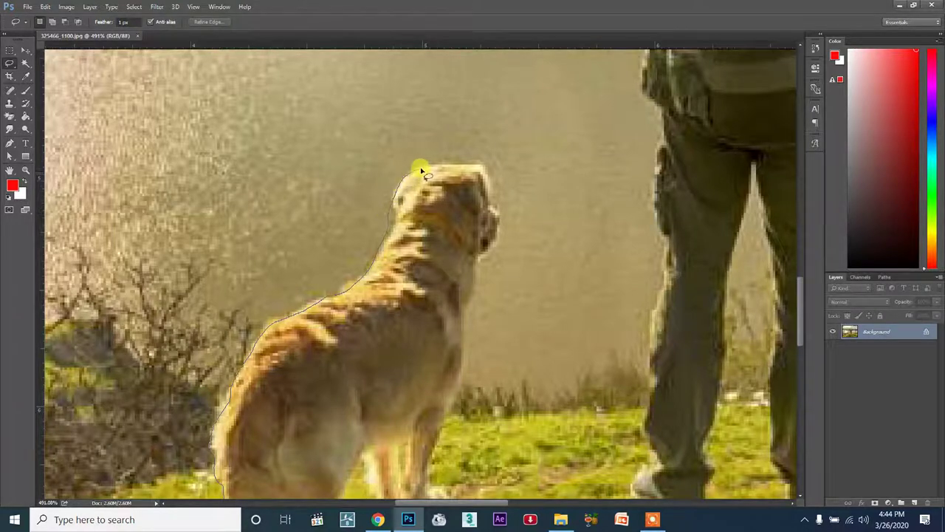
- Continue the outline down the head, chest and front paw, then close it at the hind leg
left_click_drag(481, 169, 501, 220)
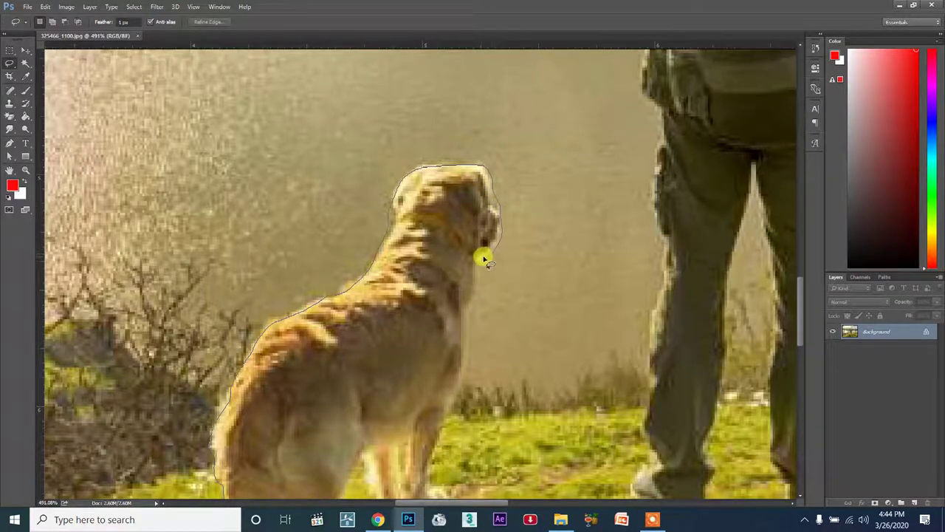
left_click_drag(480, 273, 468, 313)
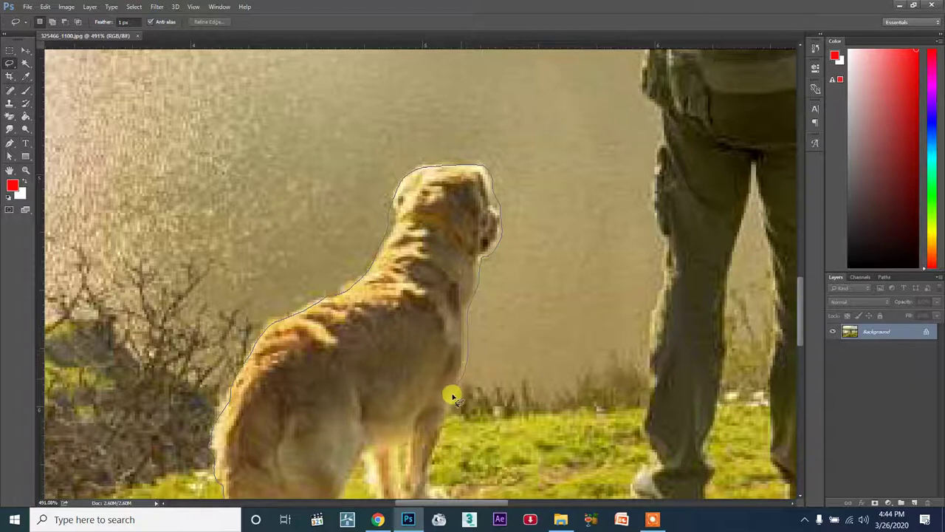
mouse_move(443, 396)
left_mouse_down()
mouse_move(478, 231)
mouse_move(463, 282)
left_mouse_up()
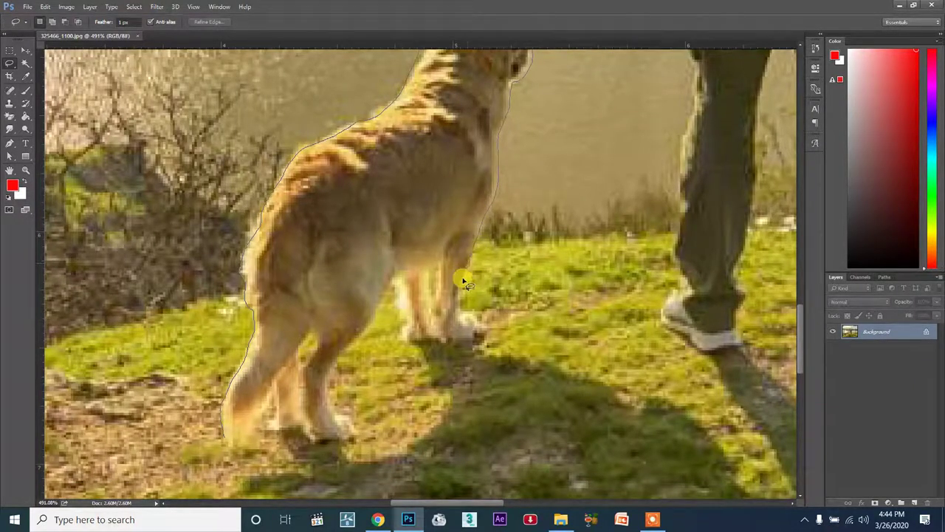
left_click_drag(488, 340, 428, 345)
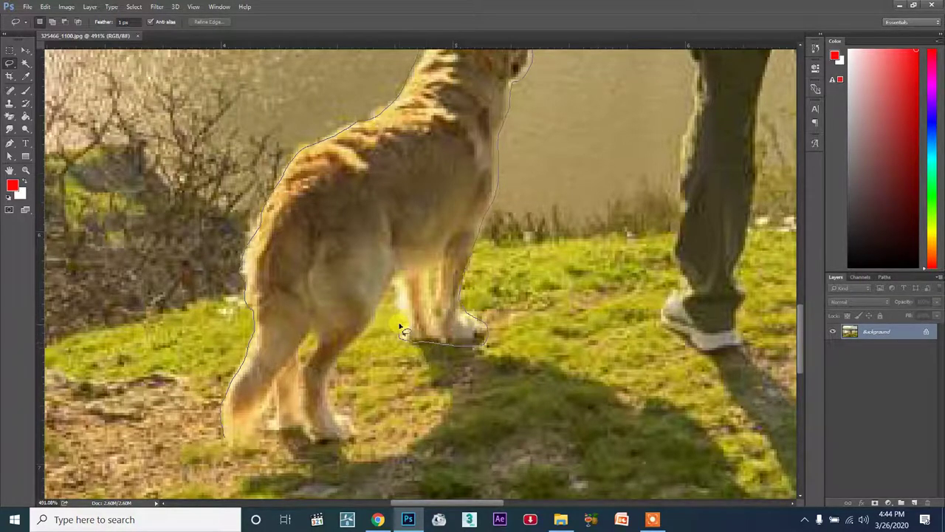
mouse_move(392, 288)
left_mouse_down()
mouse_move(333, 380)
mouse_move(357, 434)
mouse_move(319, 445)
mouse_move(262, 407)
left_mouse_up()
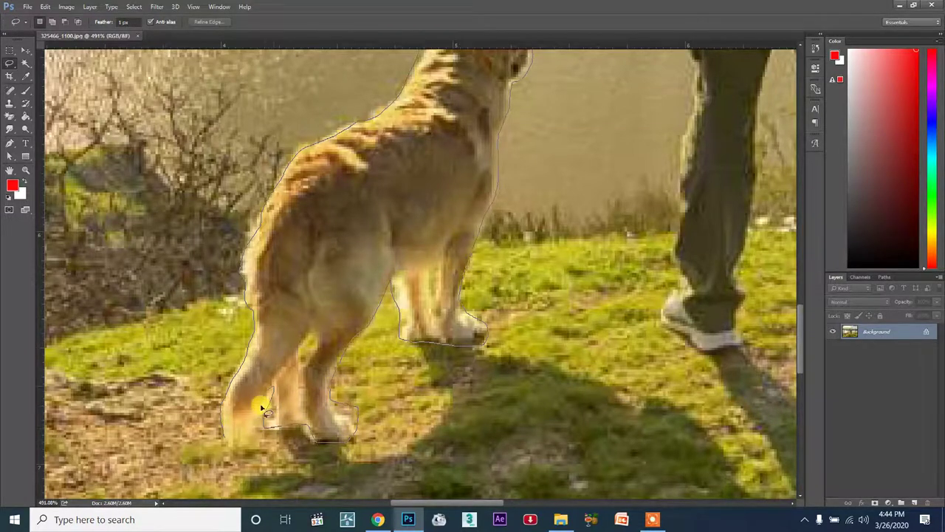
left_click_drag(224, 433, 283, 404)
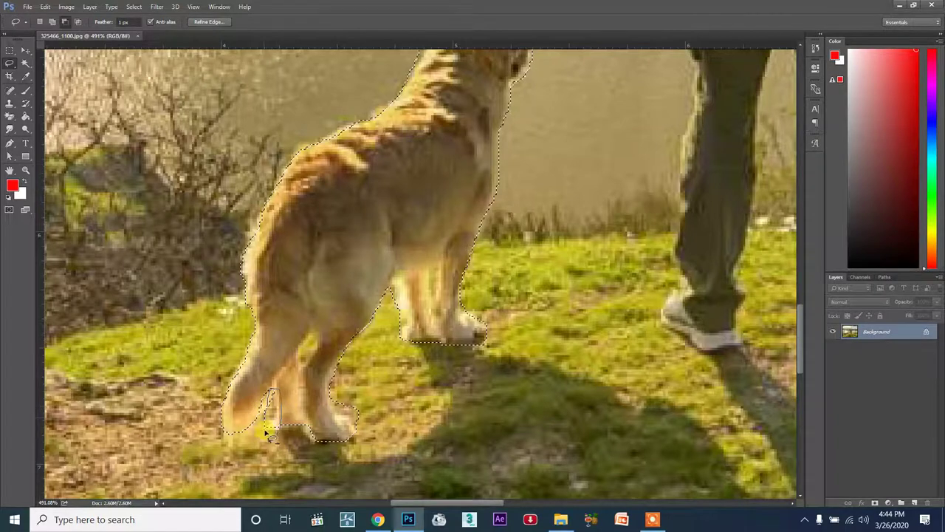
- Add the hind-paw area and head and neck edges to the dog selection, then zoom out
left_click_drag(268, 434, 295, 436)
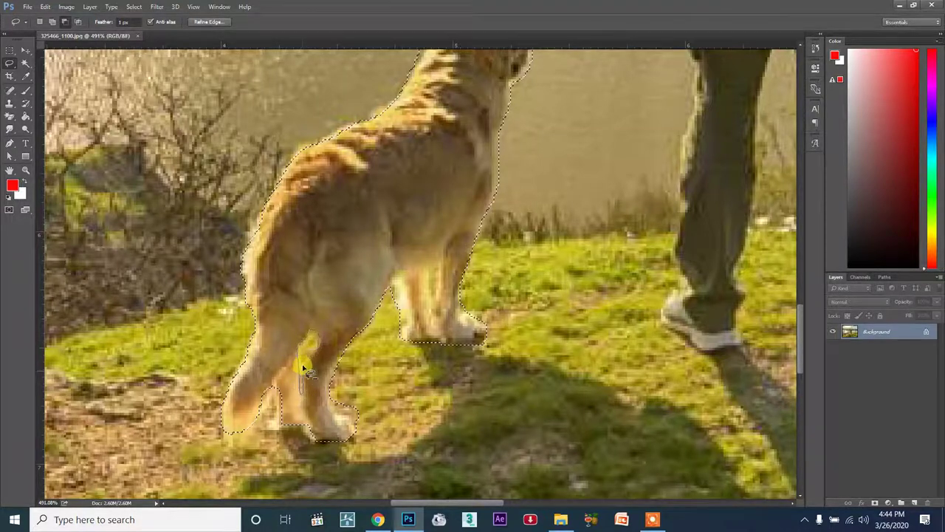
left_click_drag(436, 259, 420, 299)
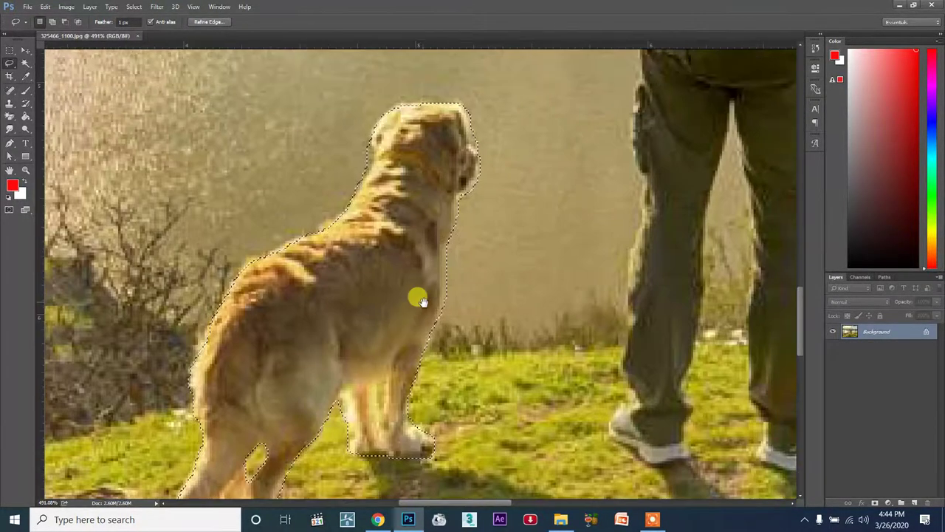
mouse_move(350, 122)
left_mouse_down()
mouse_move(368, 177)
mouse_move(479, 134)
mouse_move(471, 198)
mouse_move(474, 180)
left_mouse_up()
left_click_drag(401, 306, 428, 227)
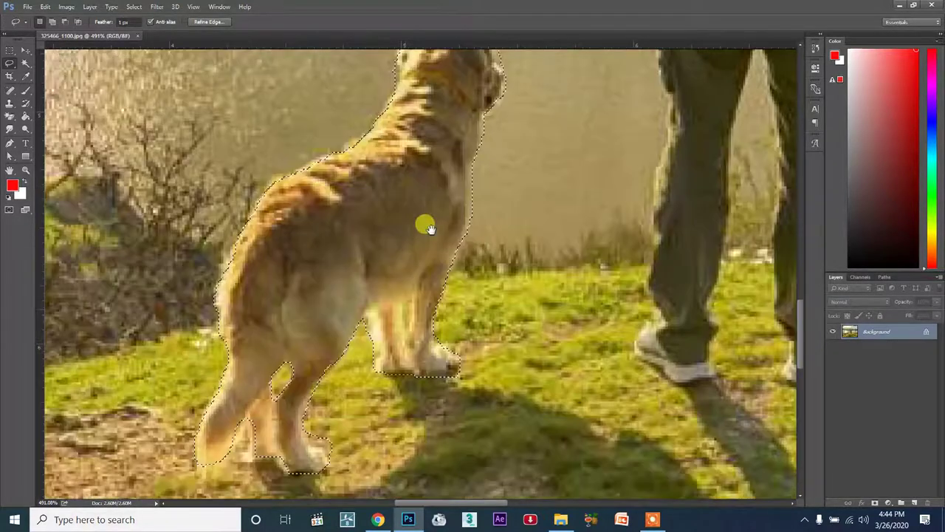
scroll(428, 228, "down", 3)
scroll(433, 228, "down", 4)
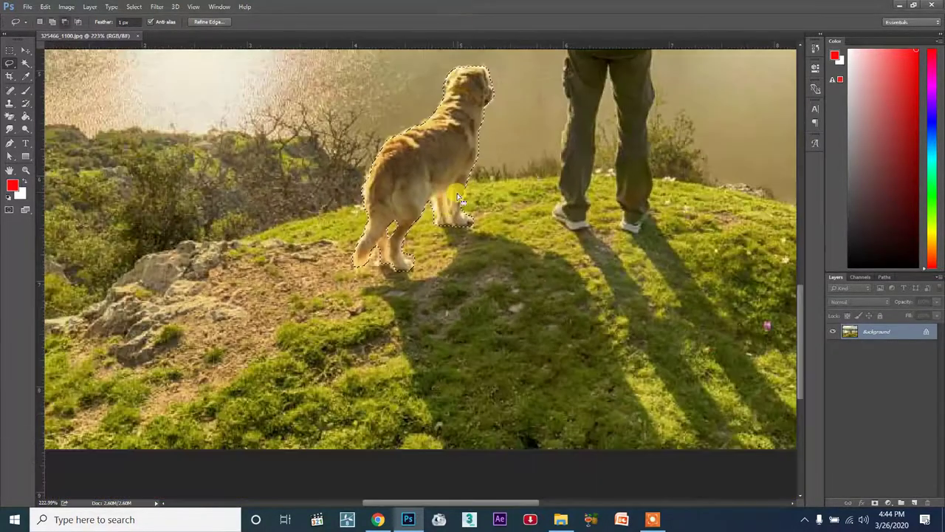
key("ctrl+t")
left_click_drag(445, 159, 279, 192)
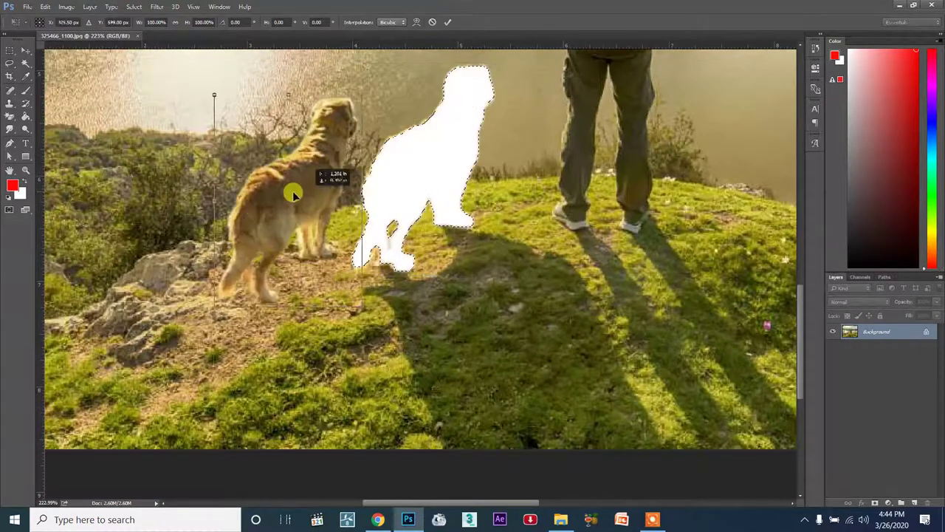
scroll(484, 241, "down", 2)
scroll(450, 255, "down", 2)
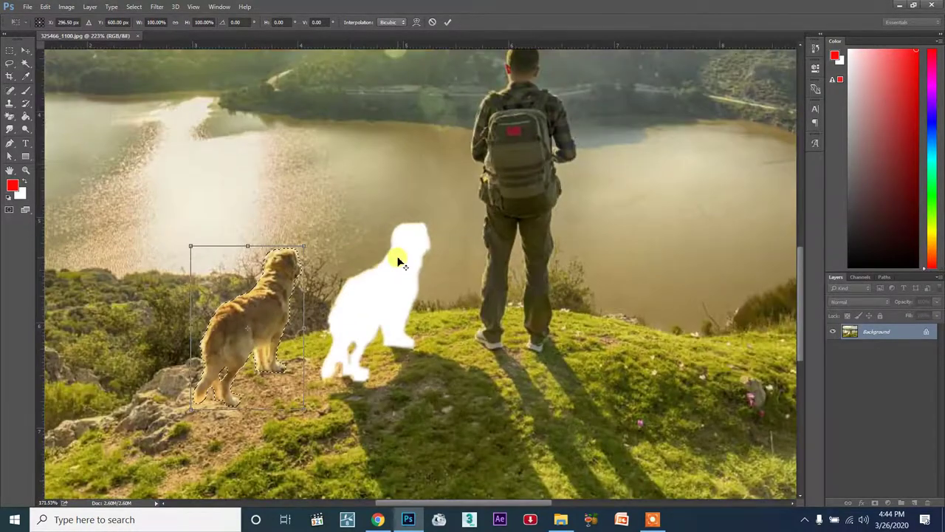
scroll(394, 259, "down", 2)
scroll(386, 243, "down", 1)
mouse_move(305, 346)
left_mouse_down()
mouse_move(295, 204)
mouse_move(309, 145)
left_mouse_up()
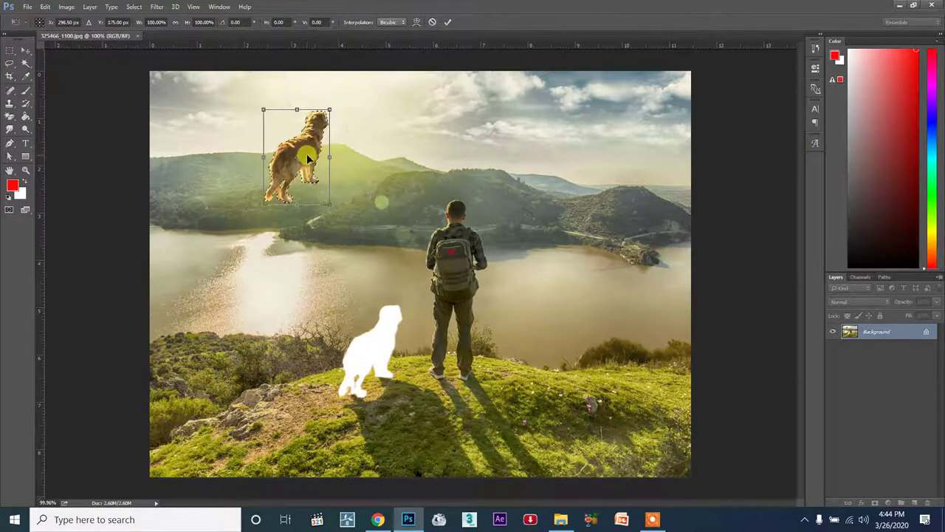
key("Return")
left_click(9, 50)
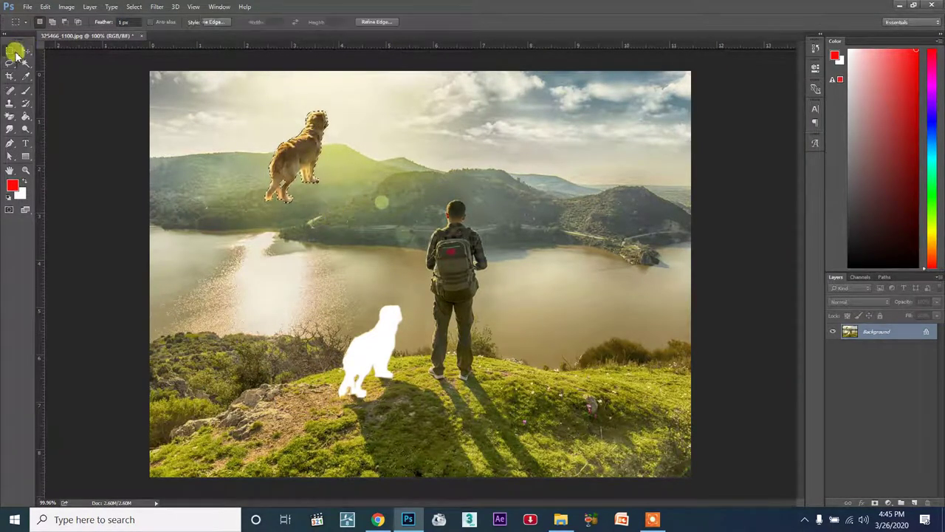
left_click(346, 207)
left_click(315, 186)
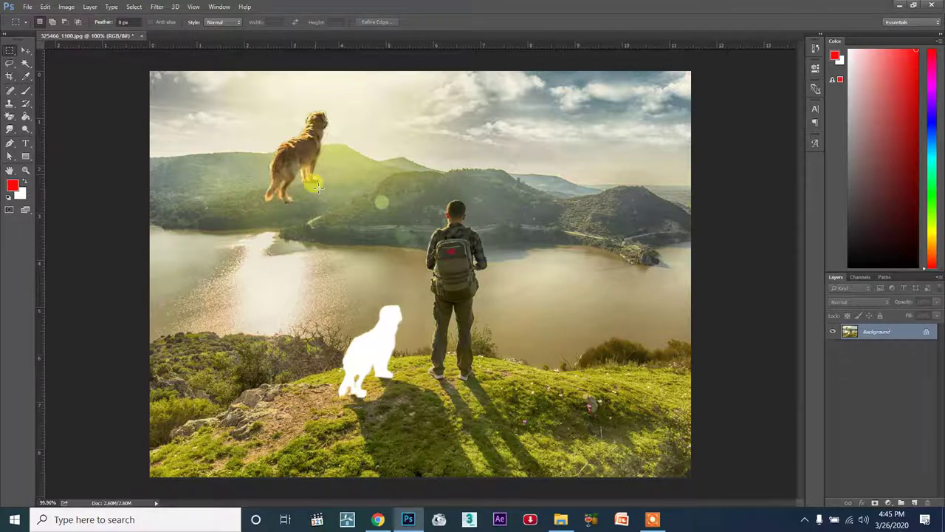
scroll(380, 180, "up", 1)
scroll(379, 180, "up", 2)
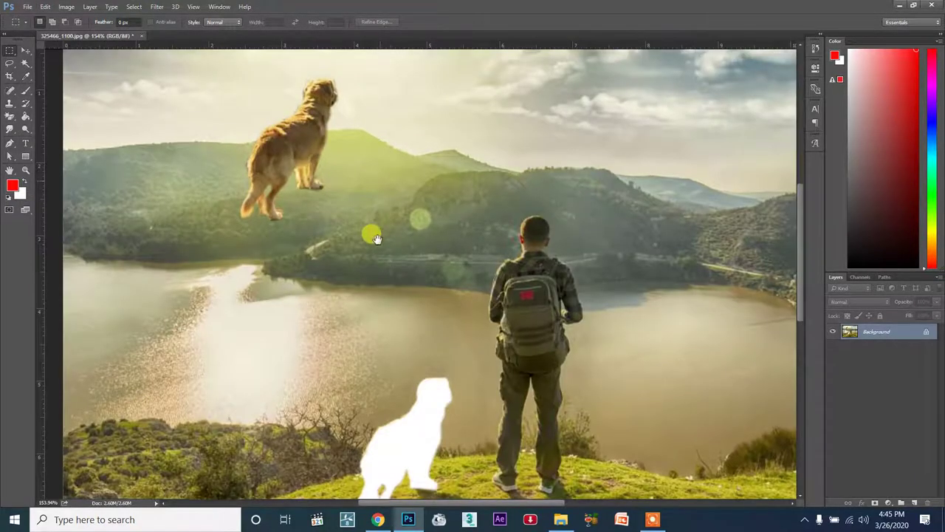
scroll(378, 237, "up", 2)
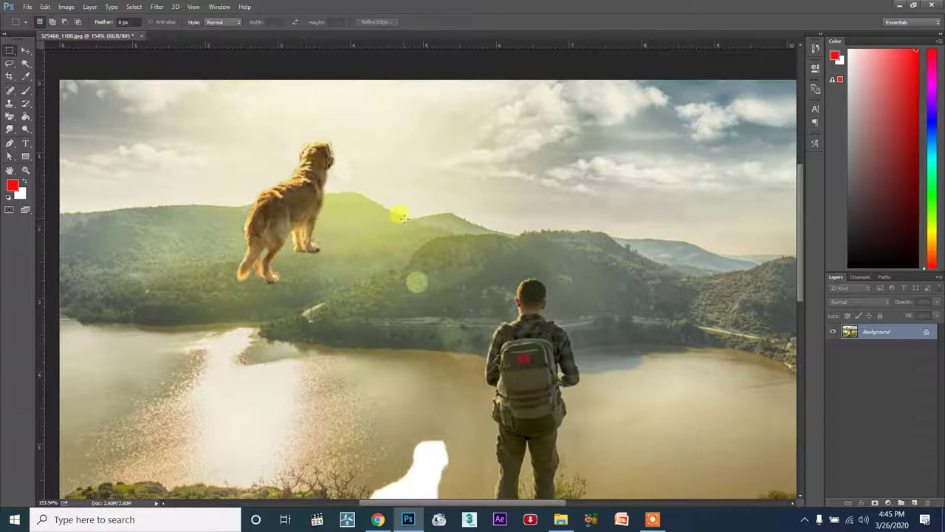
scroll(402, 216, "down", 2)
scroll(402, 217, "down", 3)
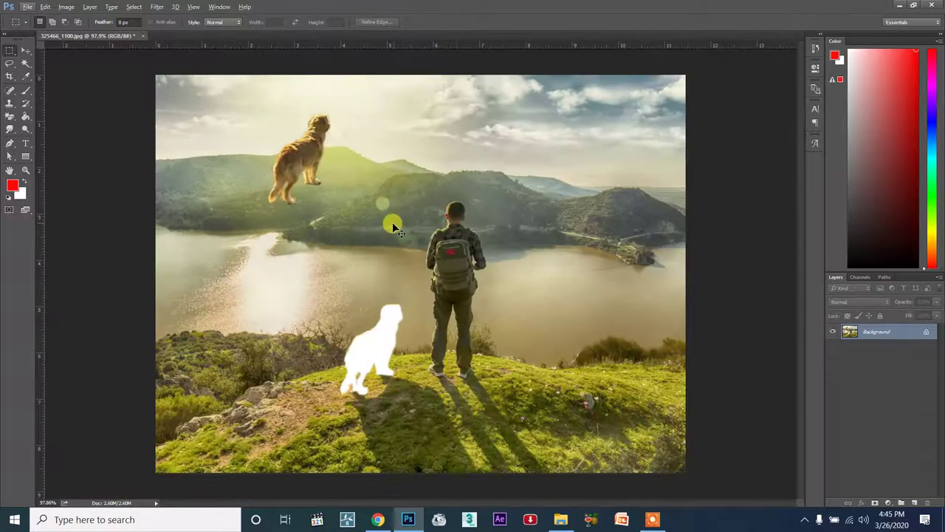
key("ctrl+z")
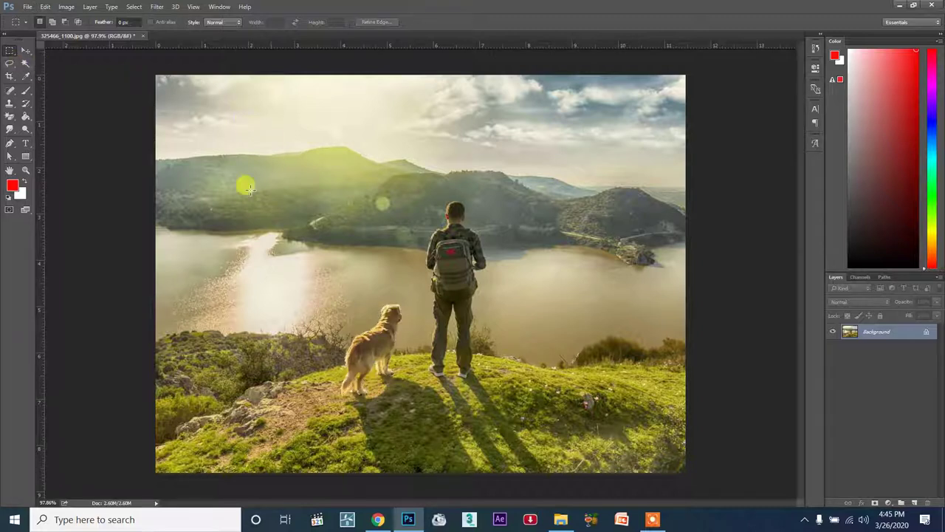
- Switch to the Polygonal Lasso Tool and zoom in on the dog
right_click(17, 65)
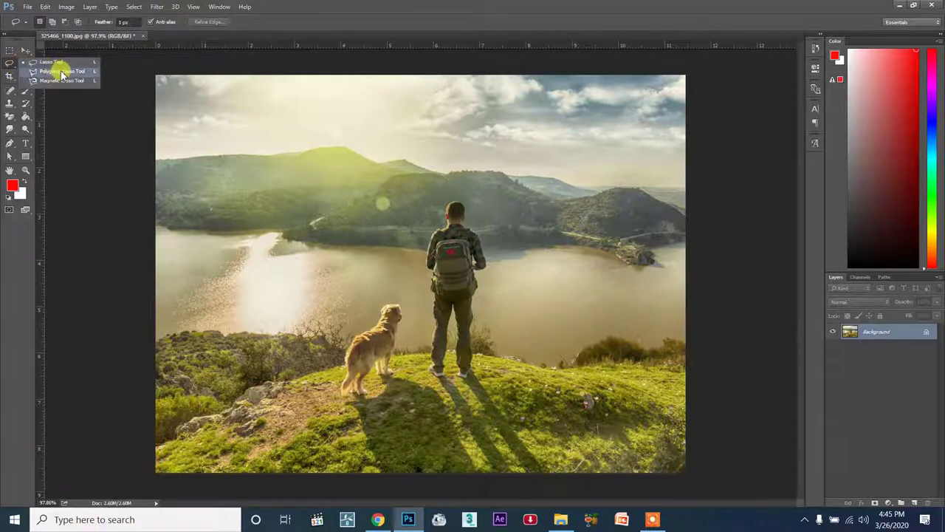
left_click(60, 71)
scroll(363, 369, "up", 1)
scroll(364, 365, "up", 4)
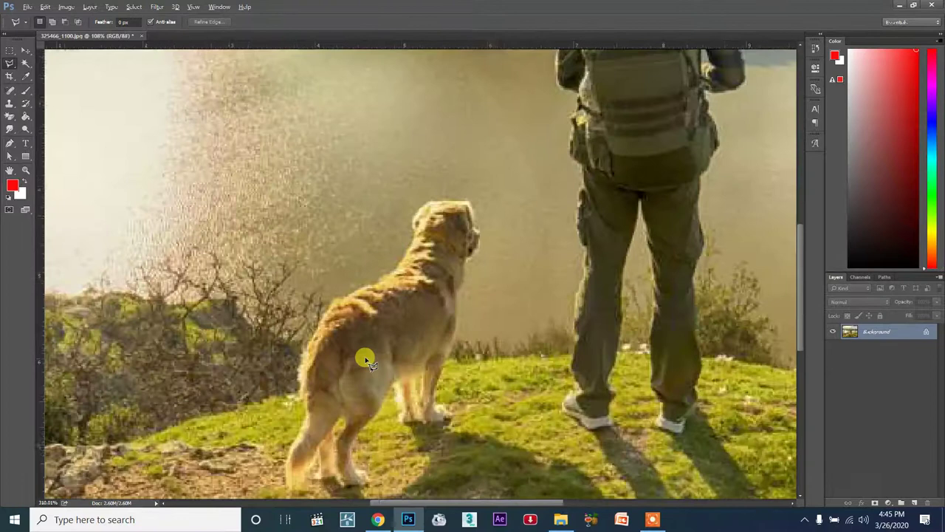
scroll(363, 362, "up", 1)
scroll(365, 340, "up", 1)
scroll(364, 333, "up", 2)
- Place the first Polygonal Lasso point on the dog's hind leg, adjusting the zoom
left_click(358, 268)
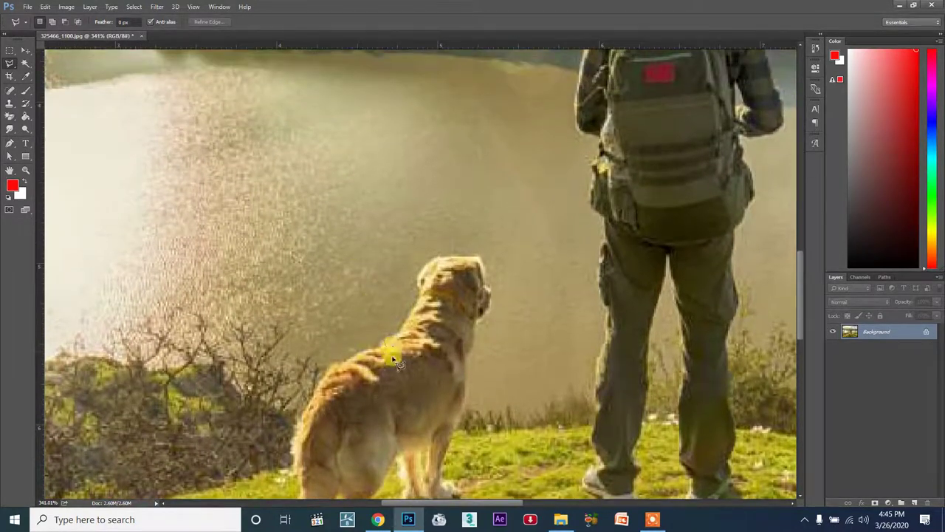
scroll(389, 373, "down", 1)
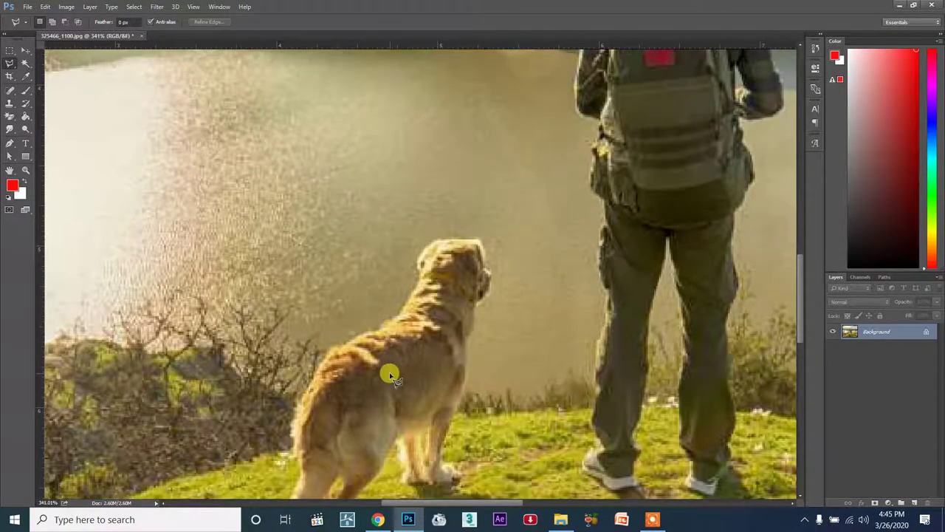
scroll(384, 296, "down", 2)
scroll(314, 364, "up", 1)
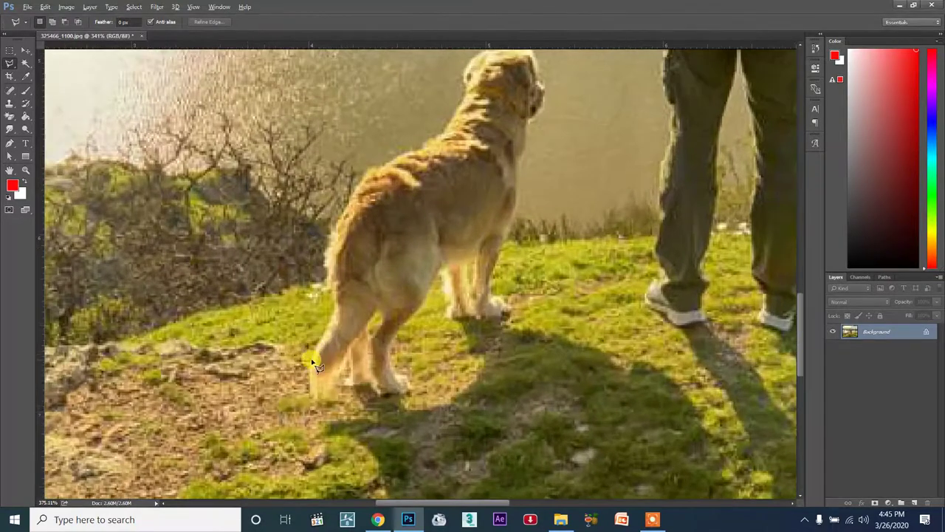
scroll(314, 363, "up", 2)
scroll(307, 390, "up", 2)
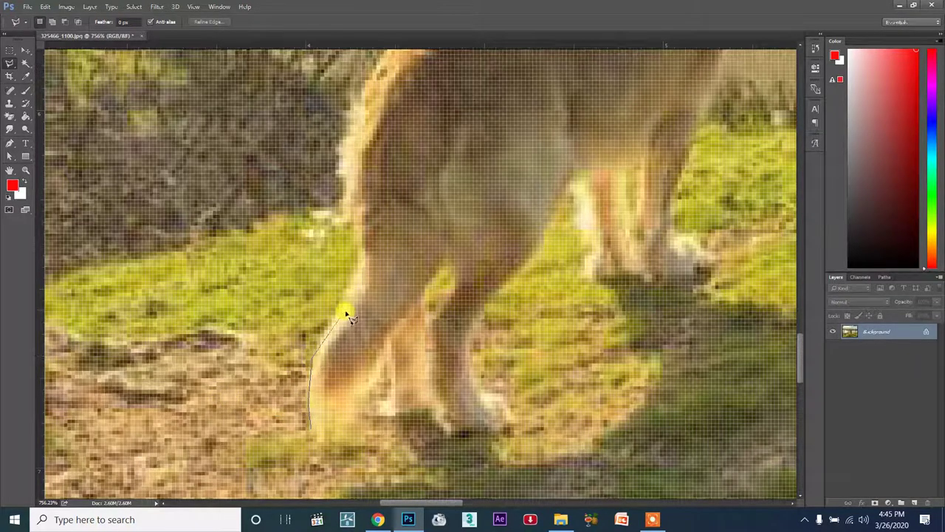
- Add Polygonal Lasso points up the dog's hind leg, rump and back
left_click_drag(363, 263, 347, 180)
left_click_drag(421, 133, 330, 310)
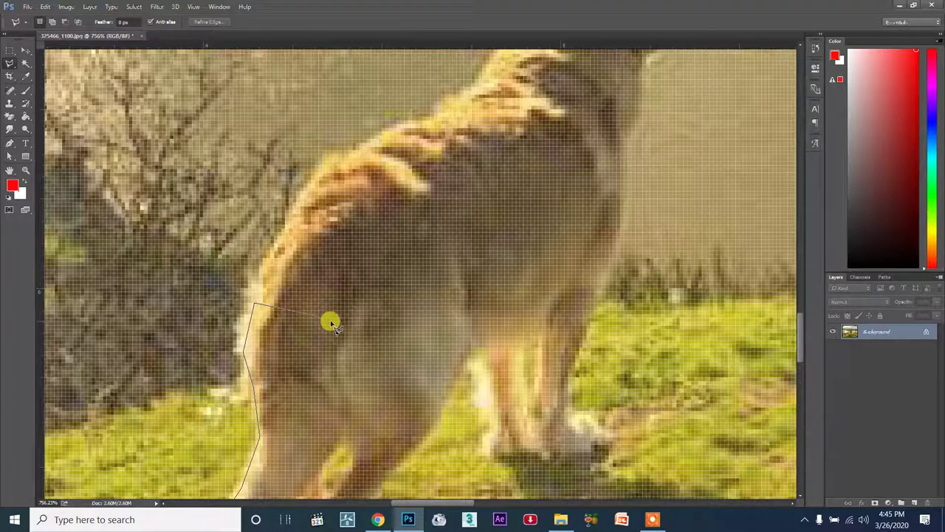
left_click(311, 313)
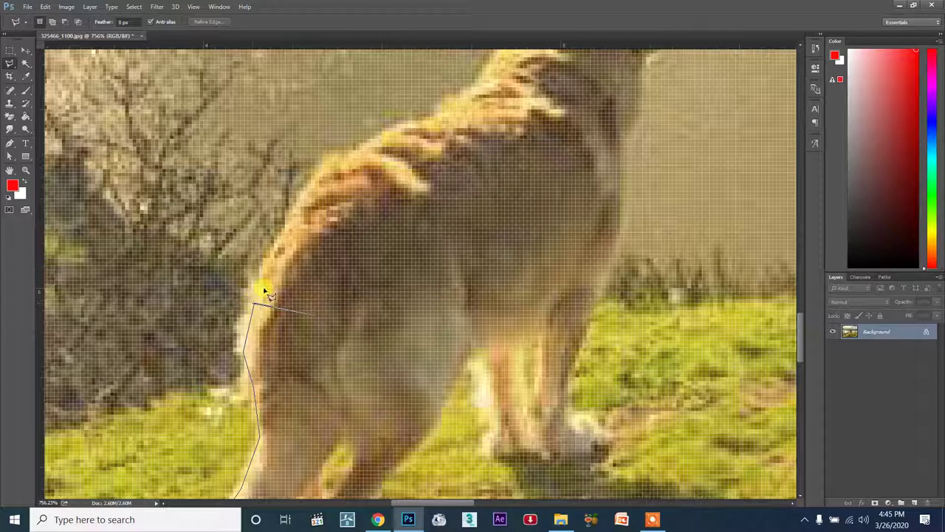
left_click(288, 218)
left_click(332, 164)
left_click(371, 150)
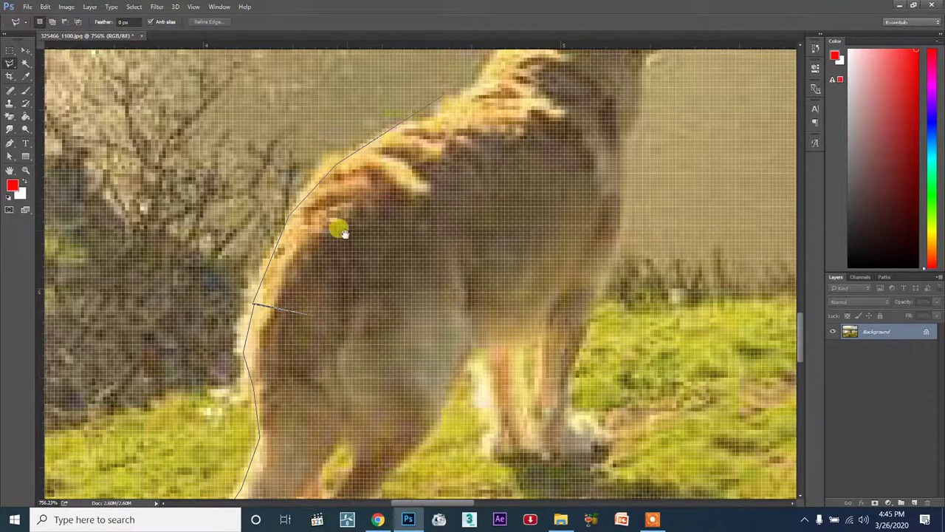
- Continue the straight-segment outline over and around the dog's head
left_click_drag(473, 93, 312, 260)
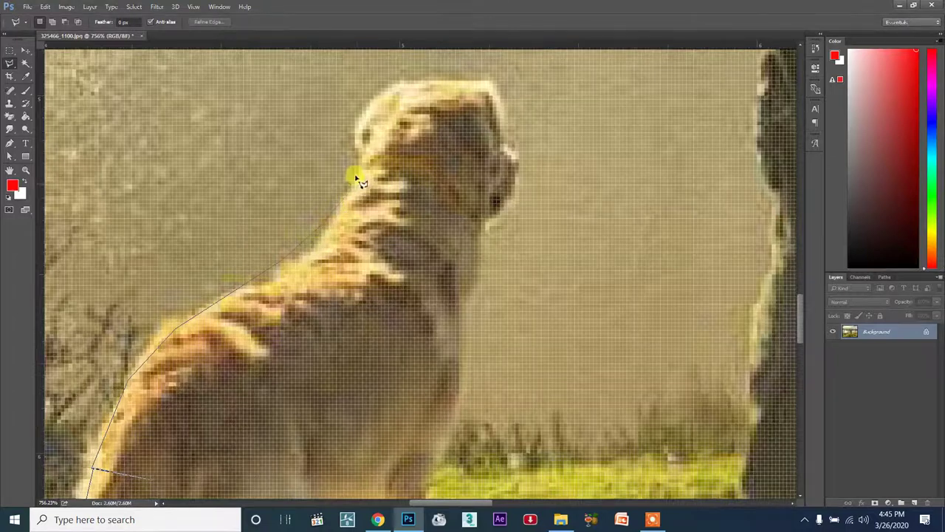
left_click(357, 124)
left_click(386, 74)
left_click(480, 56)
left_click(530, 78)
left_click(551, 155)
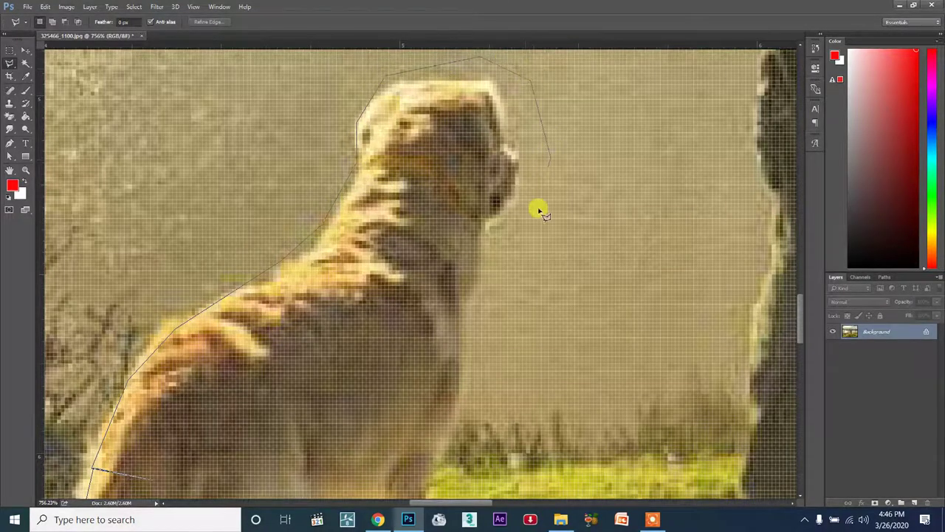
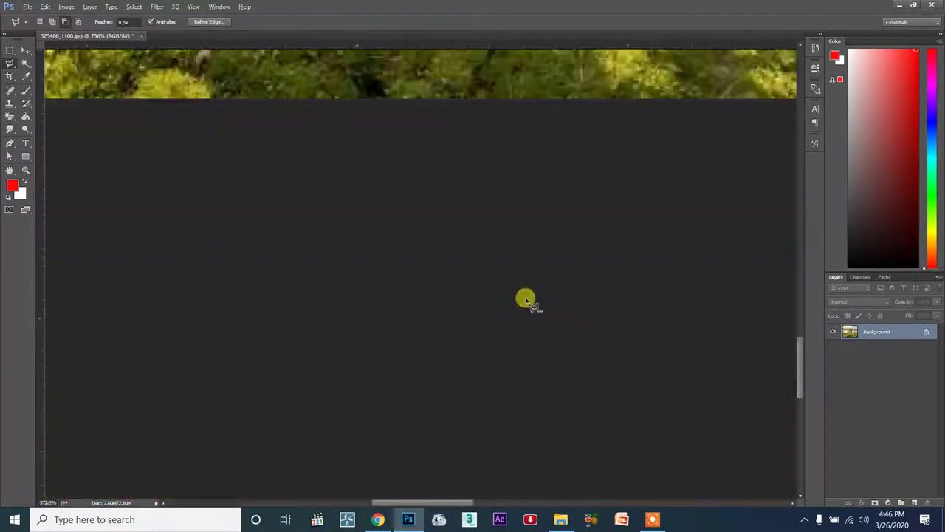
scroll(522, 277, "down", 3)
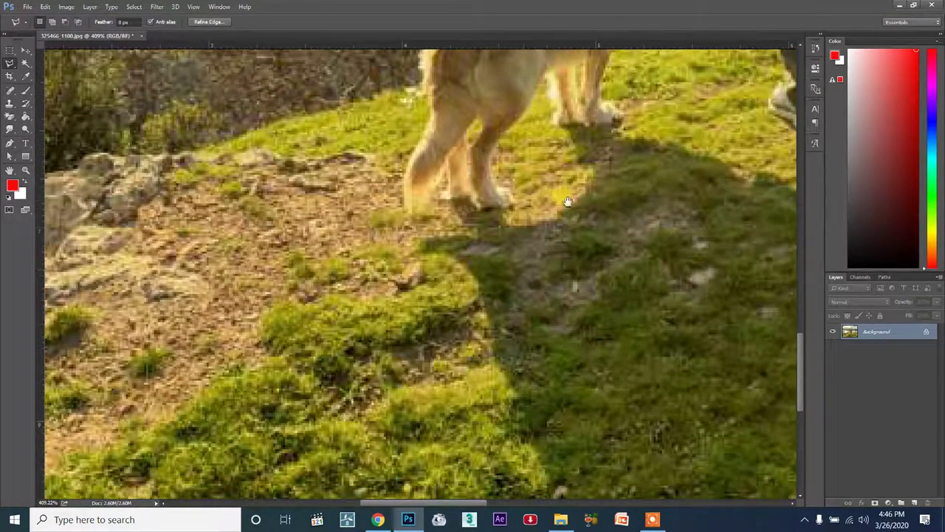
- Zoom out and pan so the whole golden retriever is in view
left_click(10, 49)
mouse_move(393, 146)
left_mouse_down()
mouse_move(207, 391)
mouse_move(221, 384)
left_mouse_up()
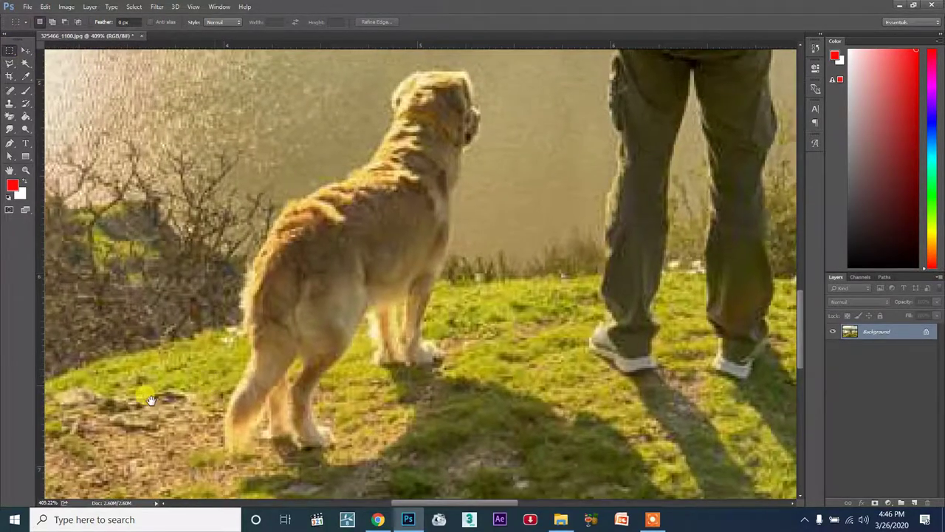
left_click(10, 63)
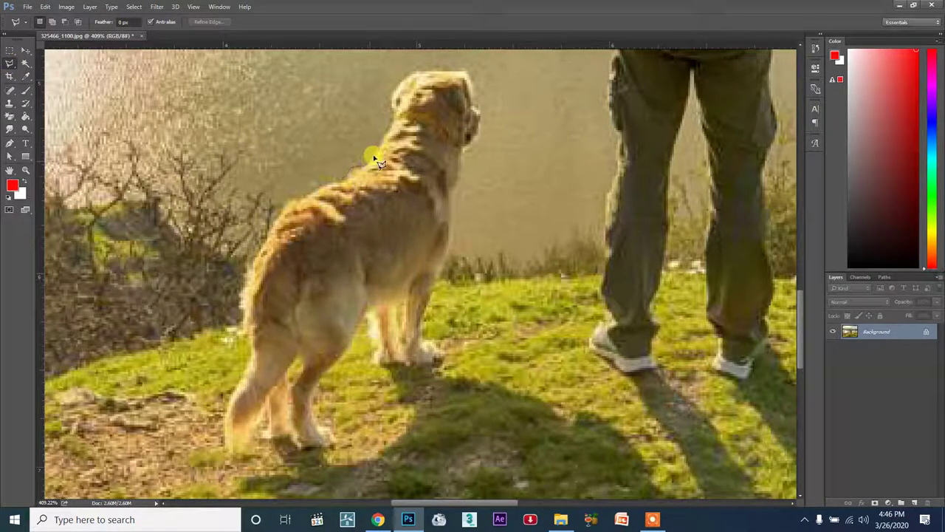
- Discard a partial polygonal outline at the dog's head and chest and show the lasso variants
left_click(389, 92)
left_click(443, 174)
key("Escape")
left_click(12, 65)
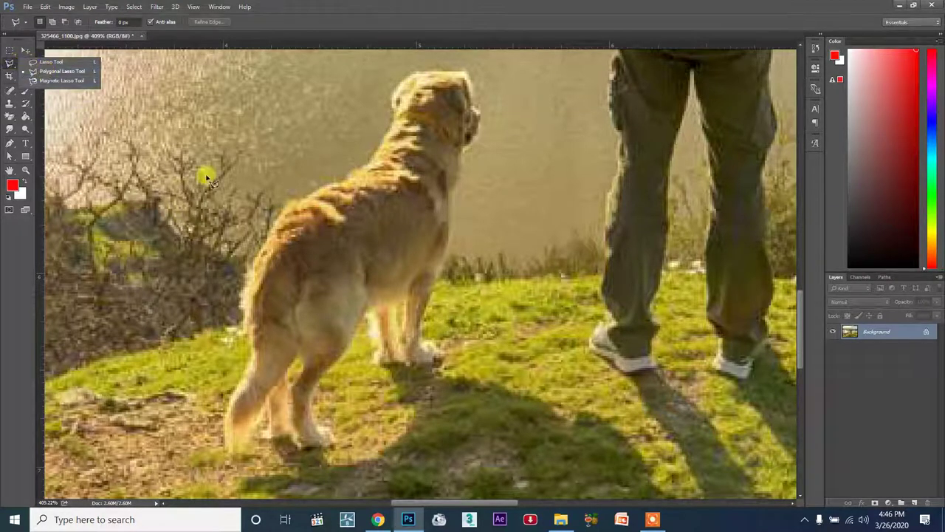
- Trace the golden retriever with the Magnetic Lasso, closing the outline back at its head
left_click(45, 81)
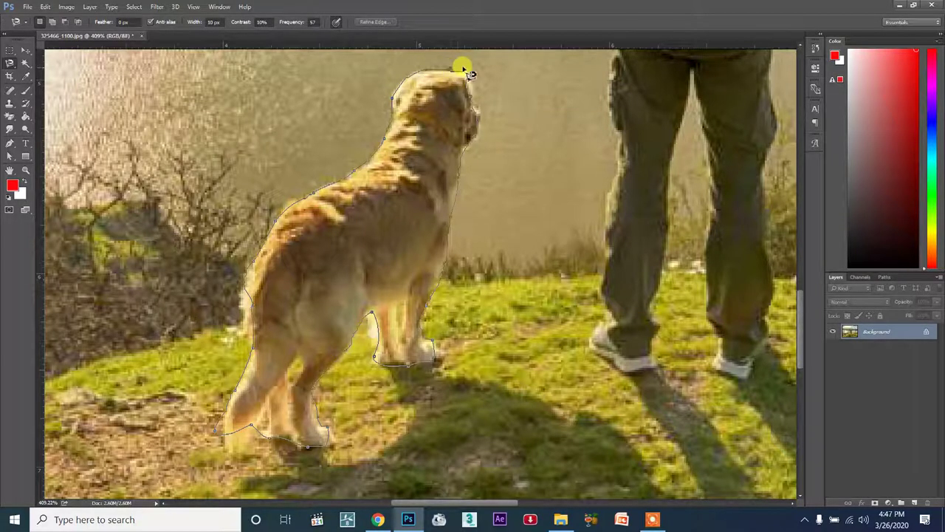
left_click(457, 74)
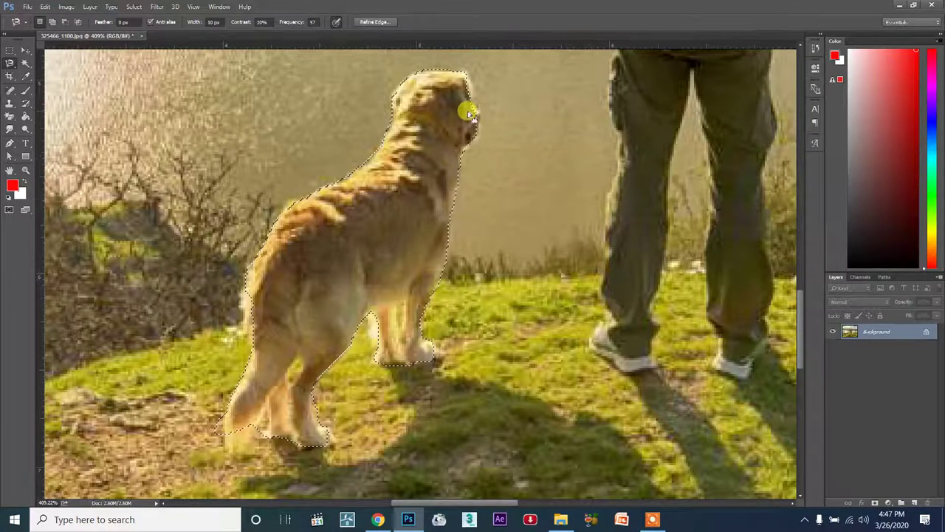
- With the freehand Lasso, add the dog's ear and subtract around its hind legs
right_click(8, 64)
left_click(53, 65)
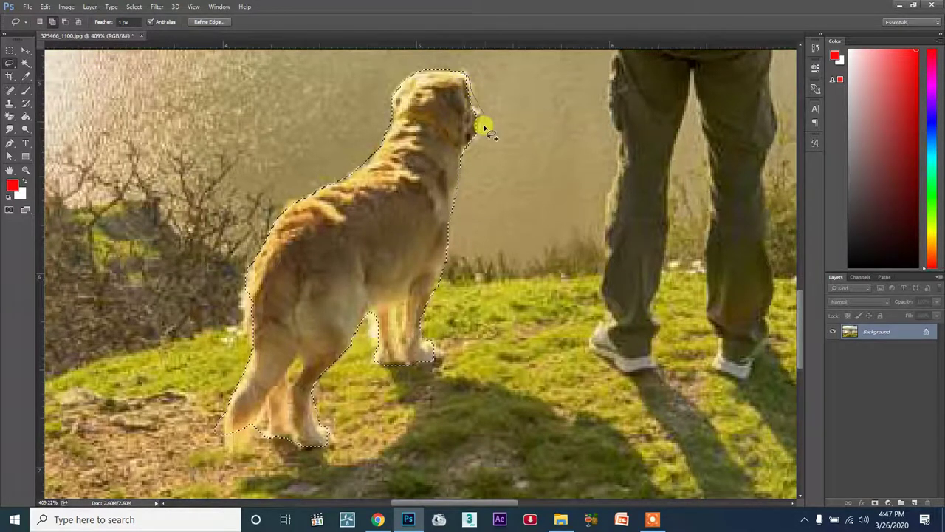
left_click_drag(462, 131, 462, 133)
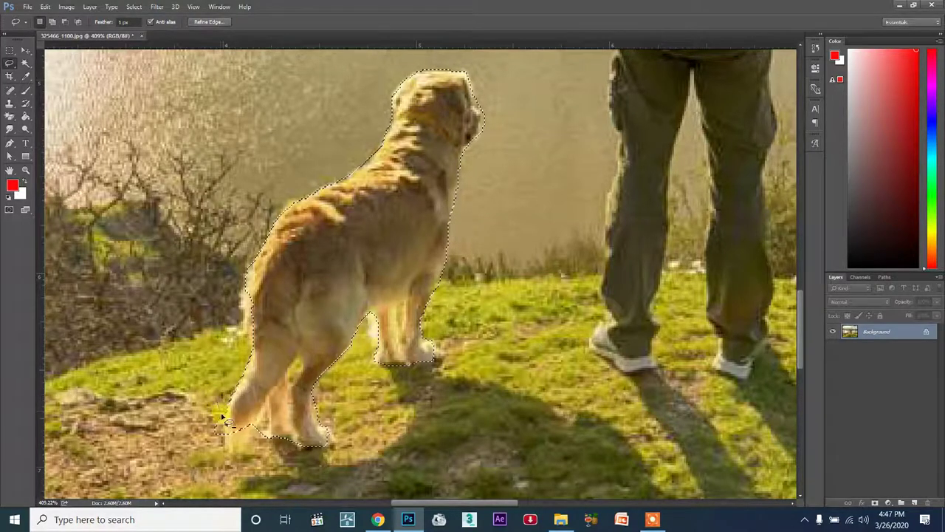
left_click_drag(218, 452, 192, 410)
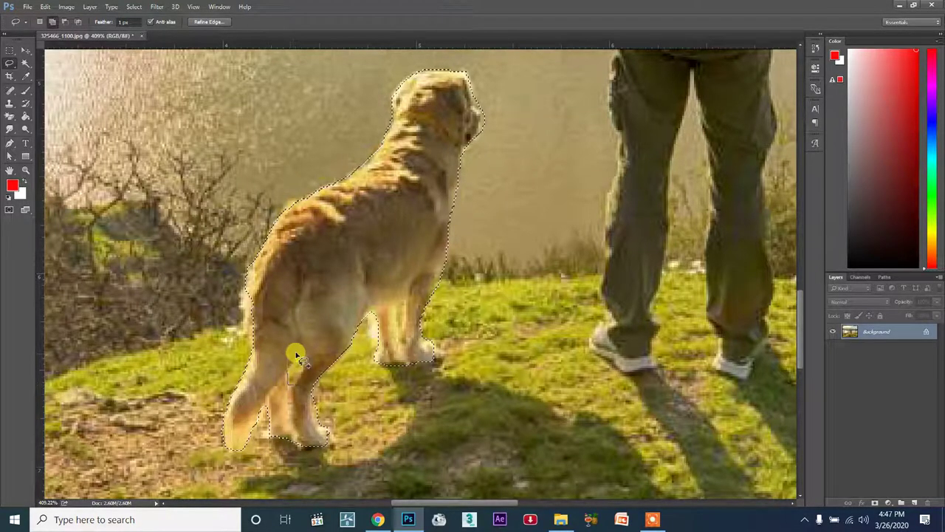
key("alt")
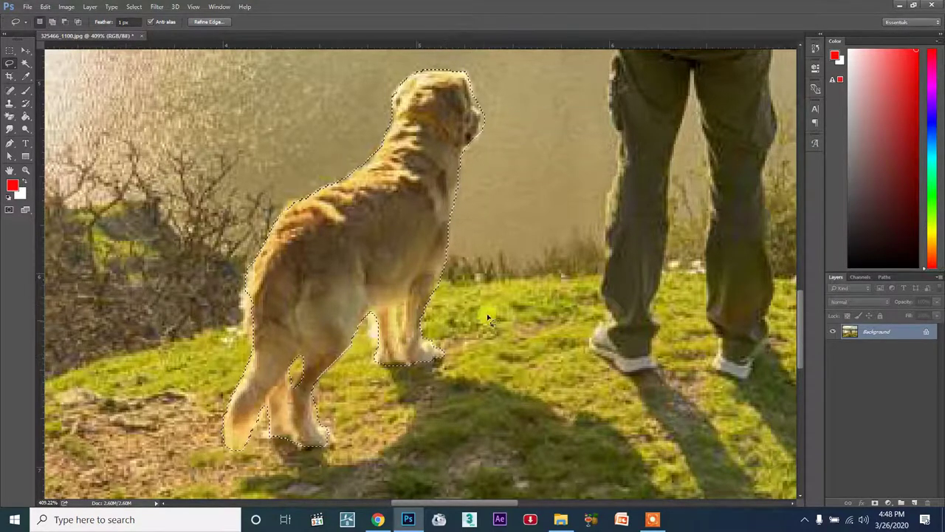
- Return to the Magnetic Lasso and zoom out to show the lake and hiker
right_click(26, 63)
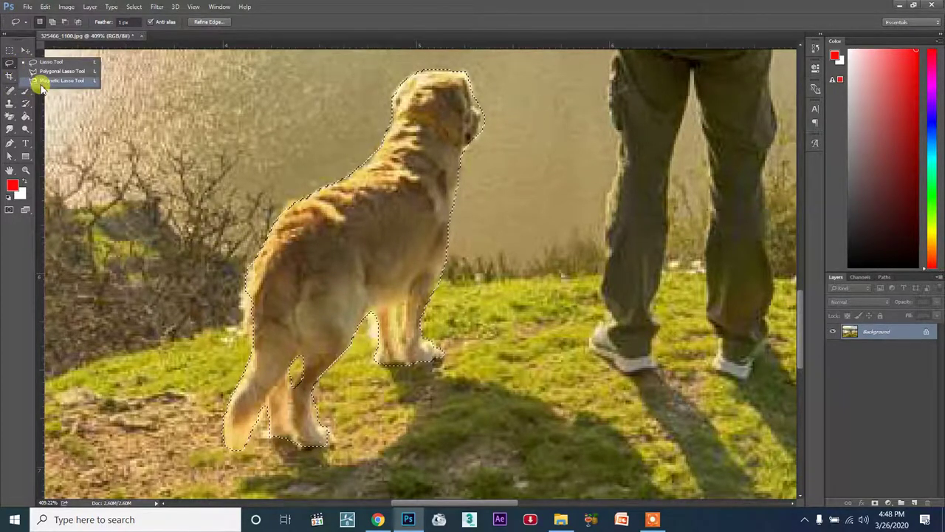
left_click(55, 79)
scroll(509, 285, "down", 2)
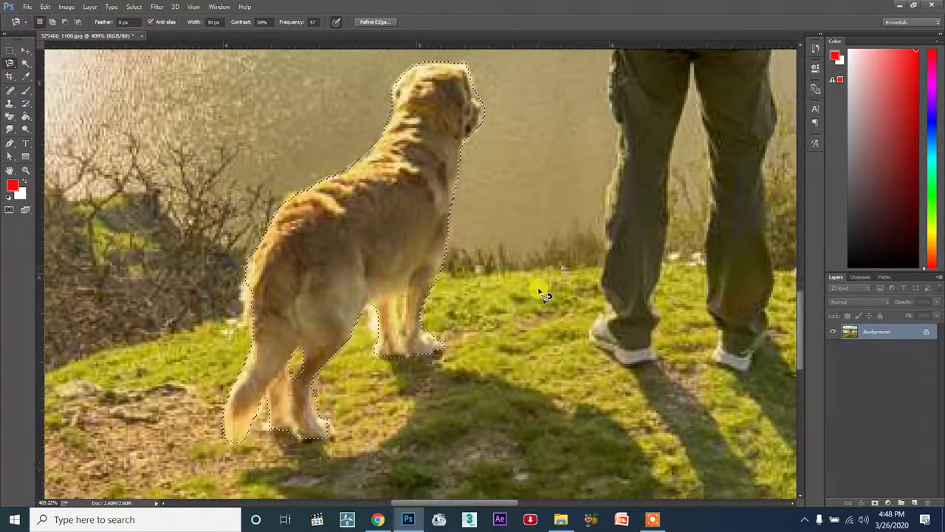
scroll(539, 291, "down", 2)
scroll(527, 274, "down", 1)
- Deselect the dog and switch to the Magnetic Lasso
scroll(288, 221, "down", 1)
key("ctrl+d")
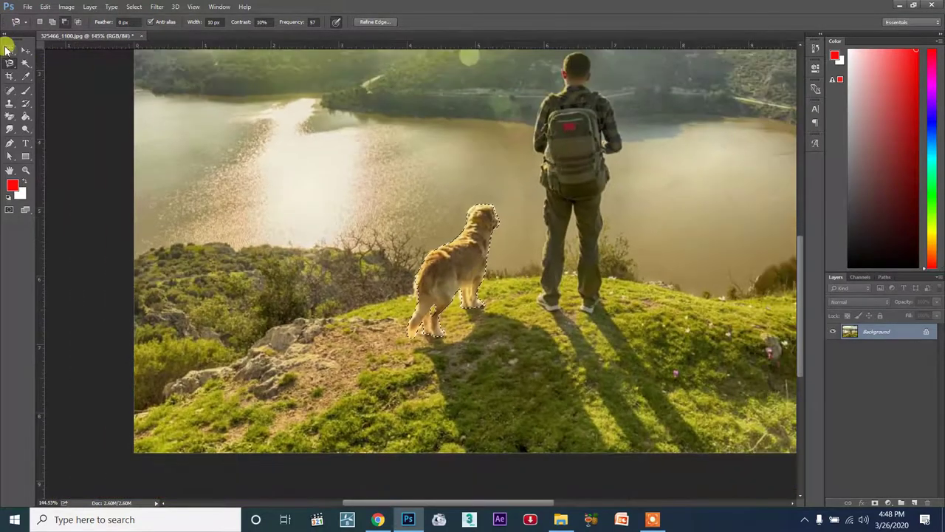
left_click(10, 51)
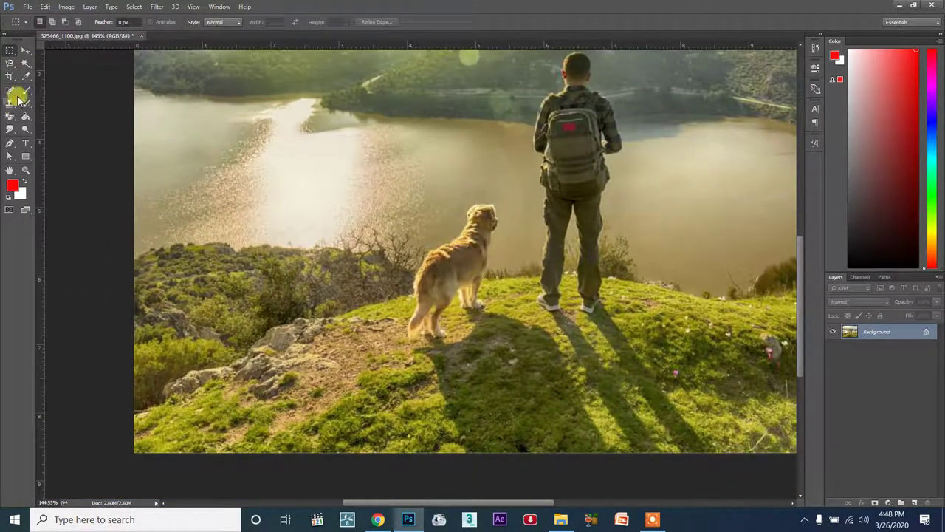
left_click_drag(15, 65, 44, 77)
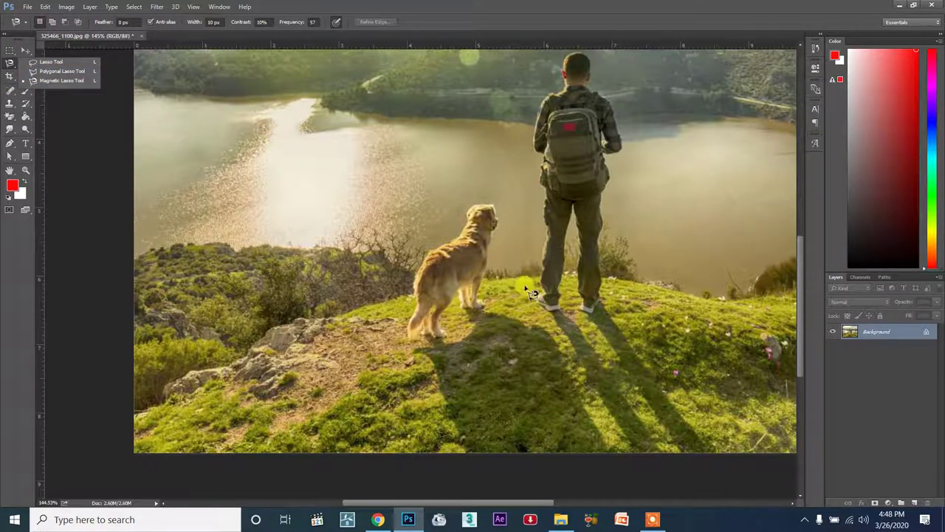
- Outline the hiker into a selection and drag him left over the lake
left_click(551, 292)
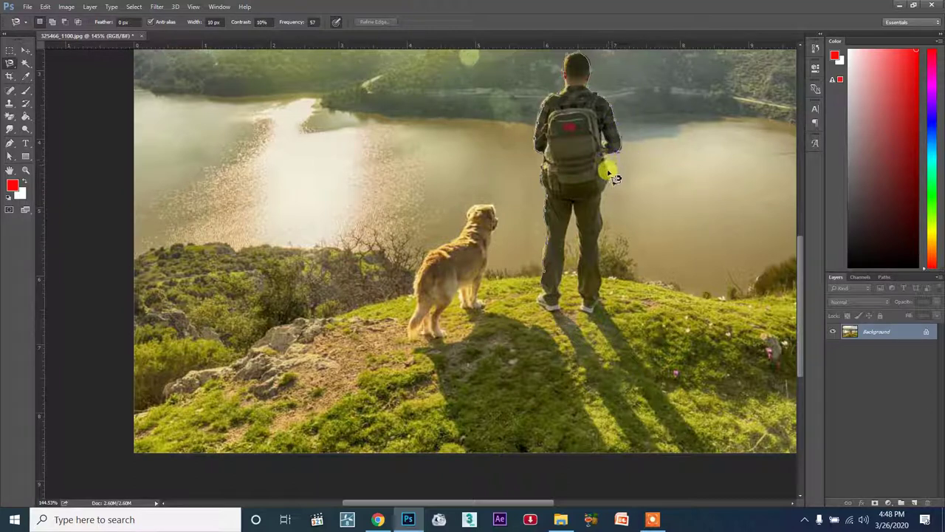
left_click(599, 249)
left_click(578, 231)
left_click(575, 208)
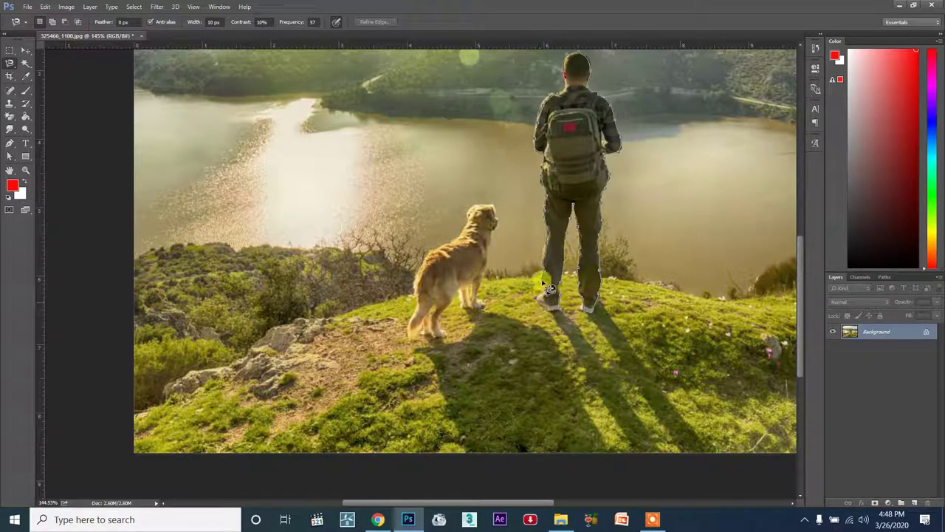
double_click(595, 212)
key("v")
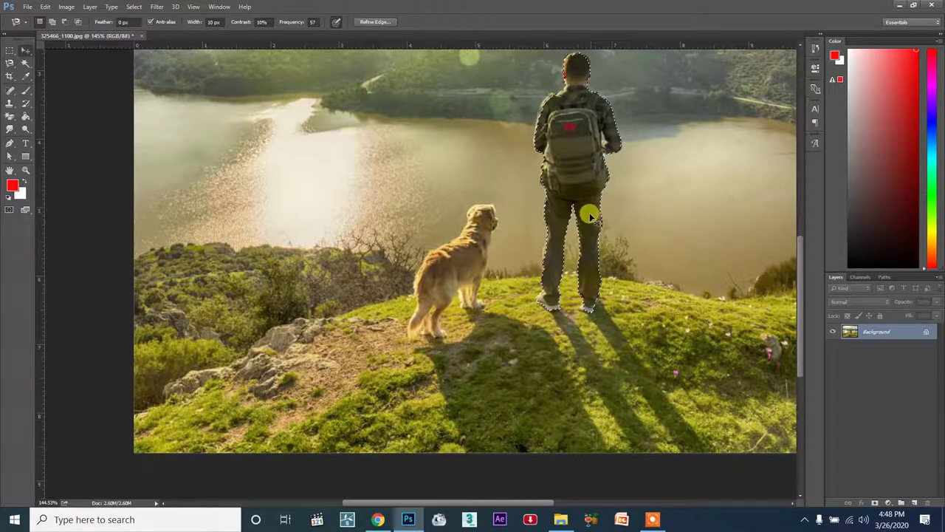
left_click_drag(559, 193, 336, 200)
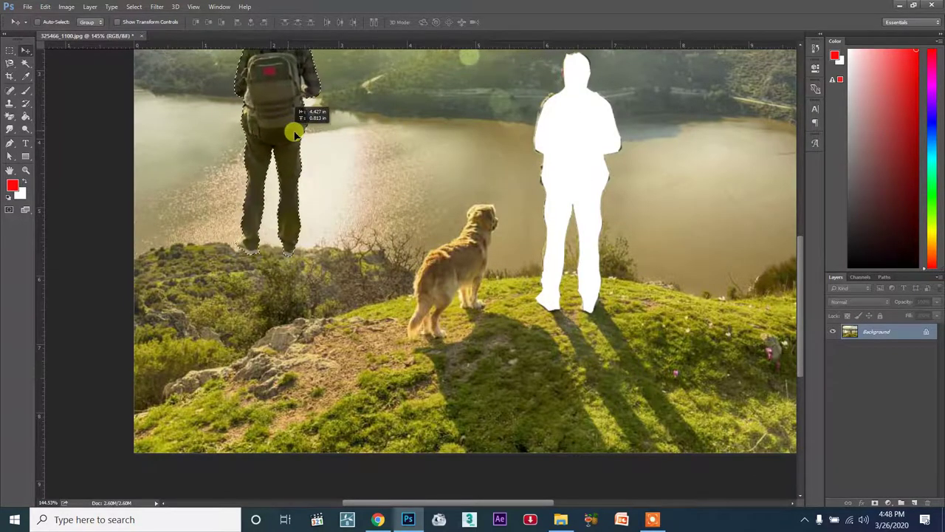
- Move the hiker cut-out to the upper right over the lake
scroll(332, 177, "down", 2)
left_click_drag(263, 295, 361, 285)
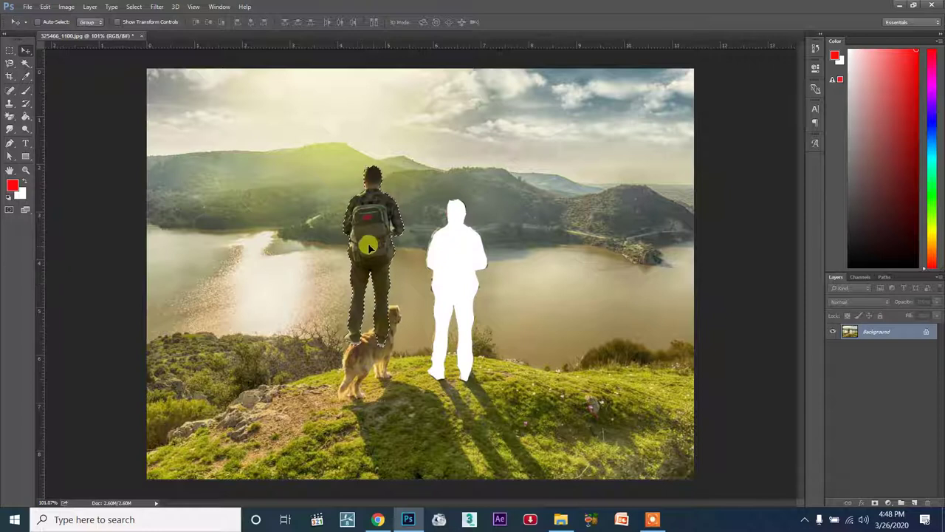
mouse_move(363, 254)
left_mouse_down()
mouse_move(625, 220)
mouse_move(481, 111)
mouse_move(617, 189)
mouse_move(627, 211)
left_mouse_up()
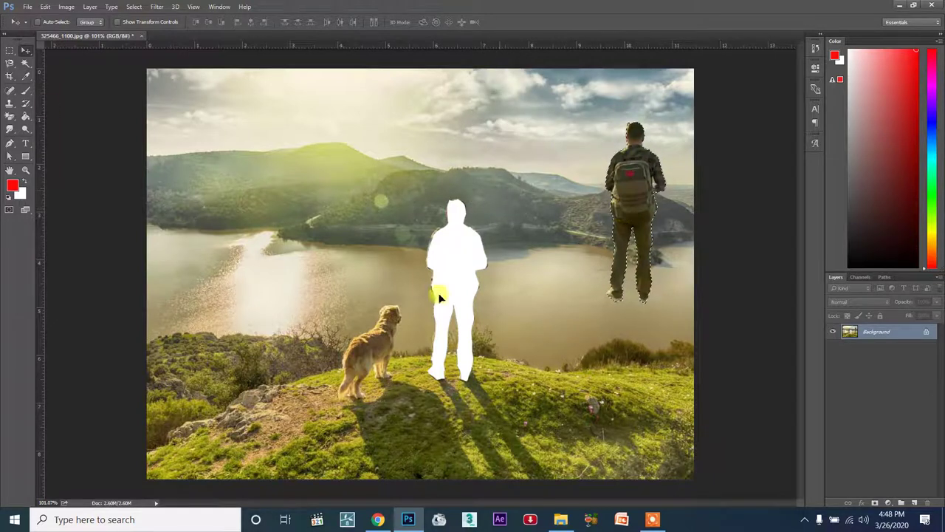
- Scale the hiker down to a small figure with Free Transform
left_click(11, 51)
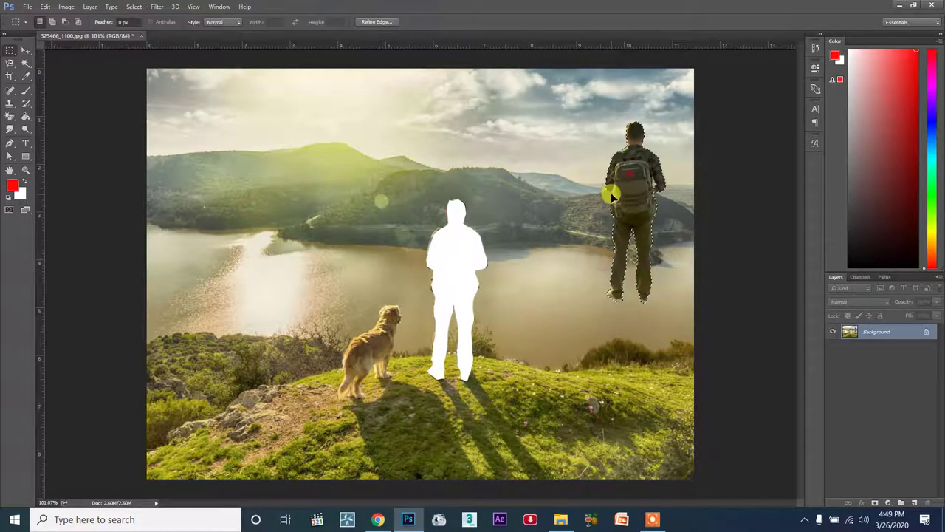
key("ctrl+t")
mouse_move(660, 296)
left_mouse_down()
mouse_move(604, 174)
mouse_move(568, 280)
left_mouse_up()
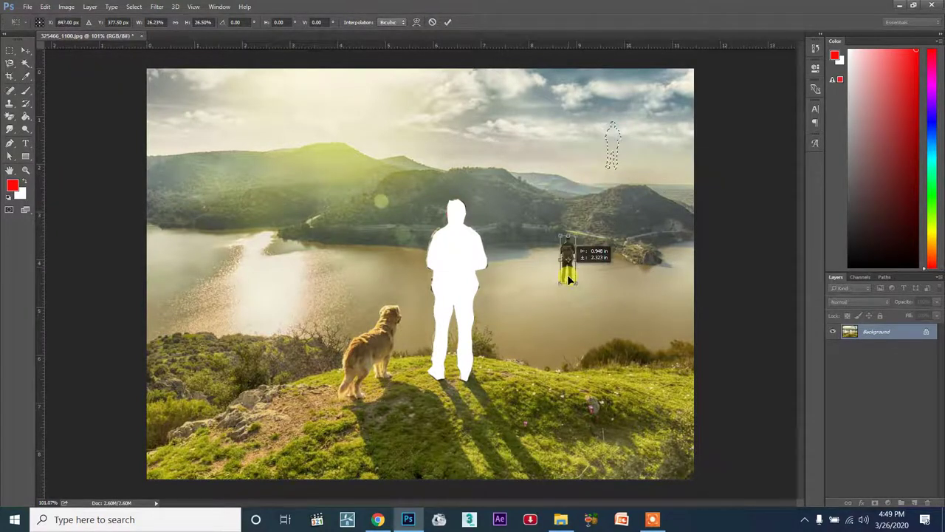
key("Return")
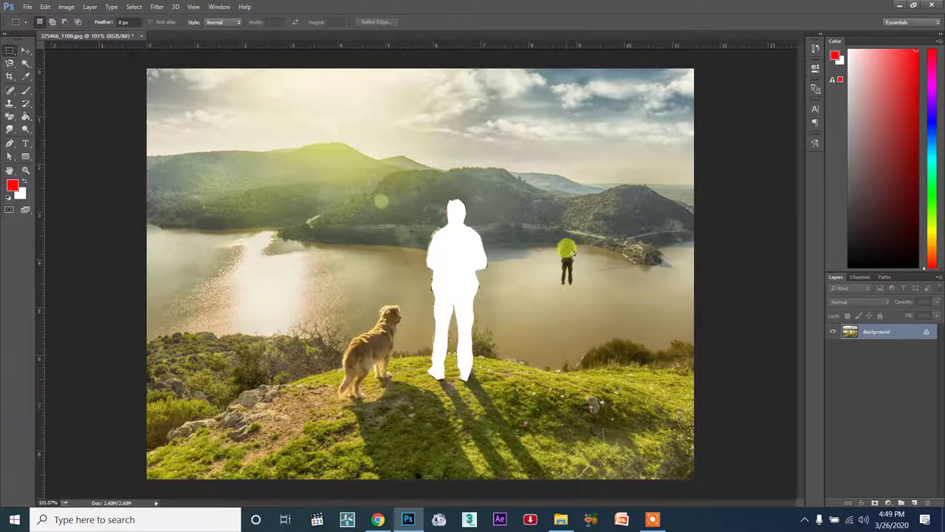
- Delete the small hiker from the lake and deselect
scroll(592, 268, "up", 2)
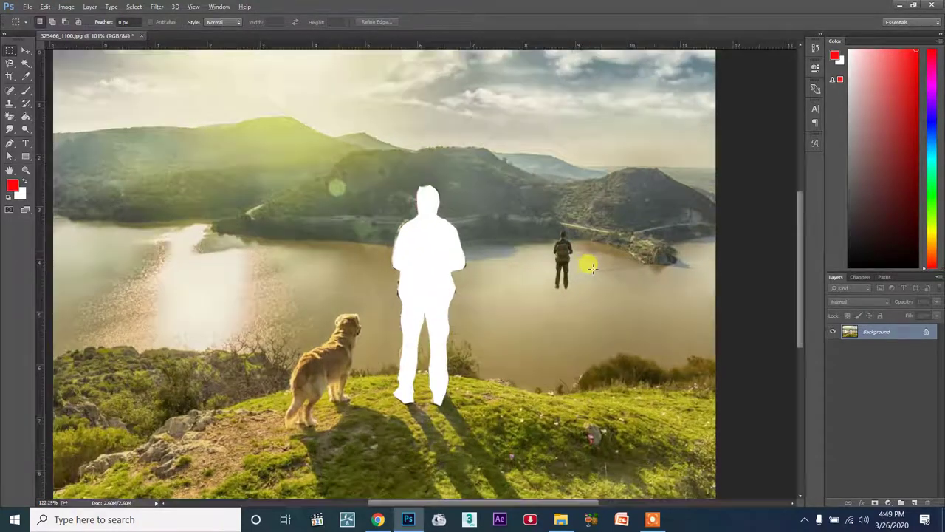
scroll(560, 266, "down", 1)
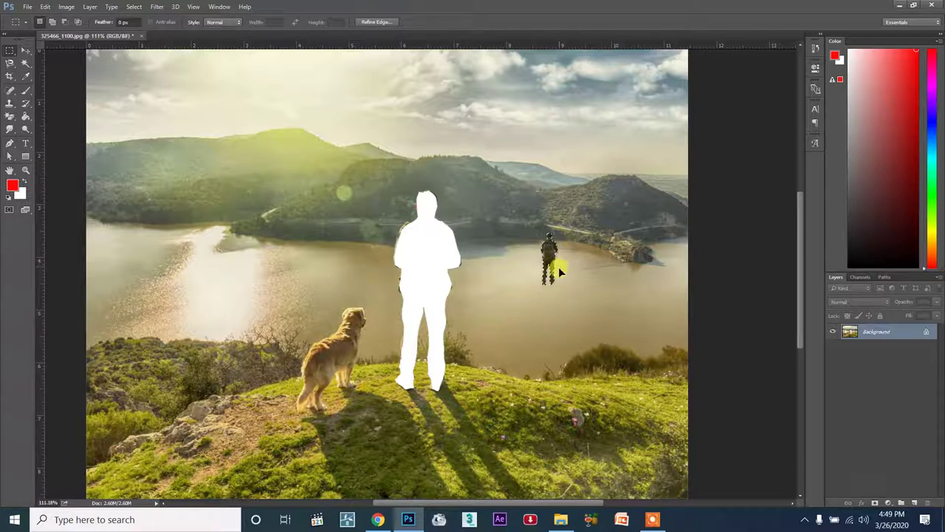
key("Delete")
key("ctrl+d")
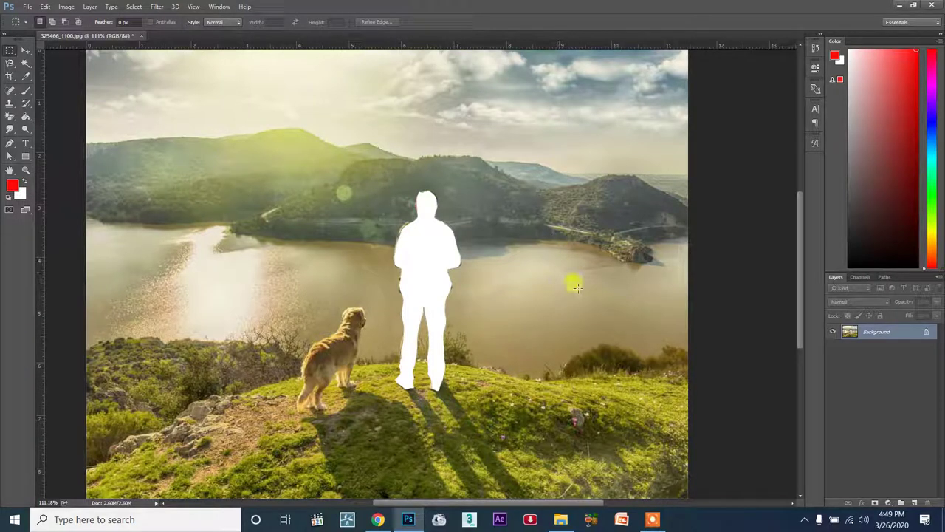
- Paste the small hiker as Layer 1 and move it onto the lake right of the silhouette
left_click(914, 501)
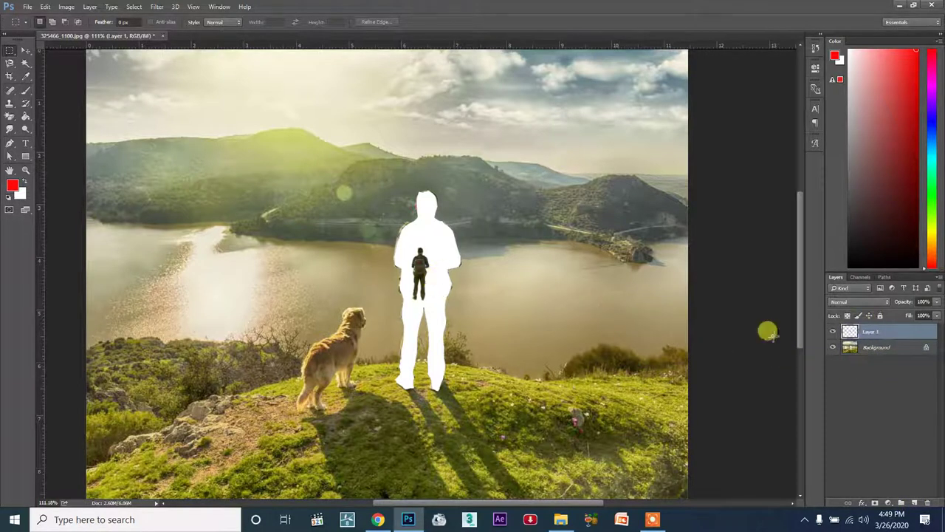
key("v")
mouse_move(491, 301)
left_mouse_down()
mouse_move(633, 306)
mouse_move(581, 283)
left_mouse_up()
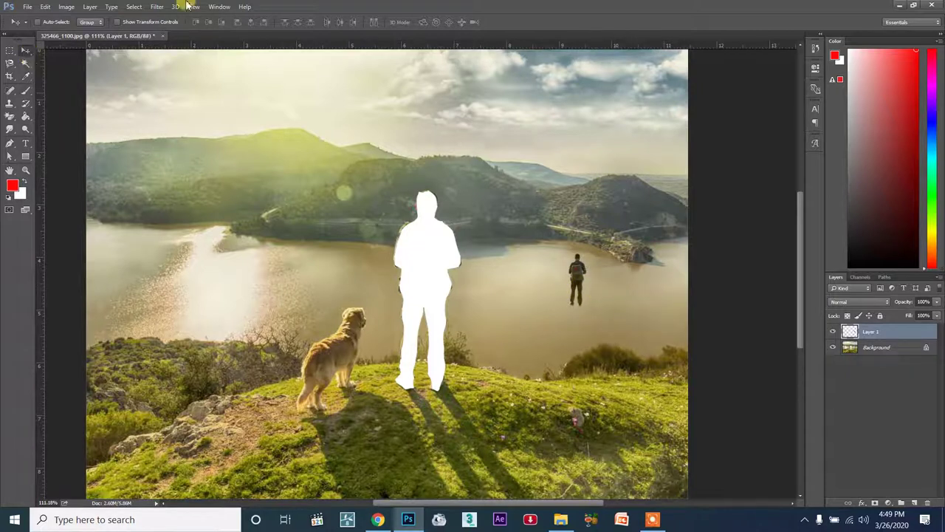
- Duplicate the hiker layer with Duplicate Layer and Ctrl+J into seven hiker layers
right_click(867, 333)
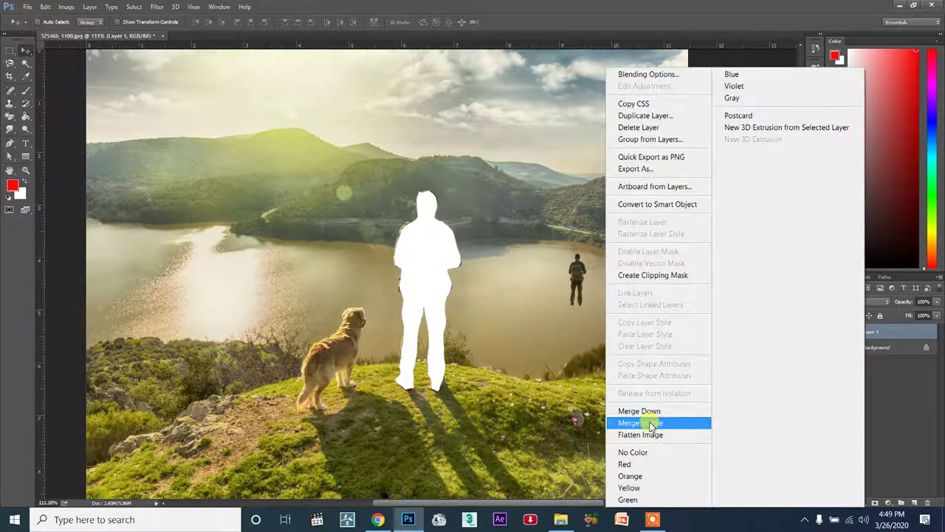
left_click(646, 116)
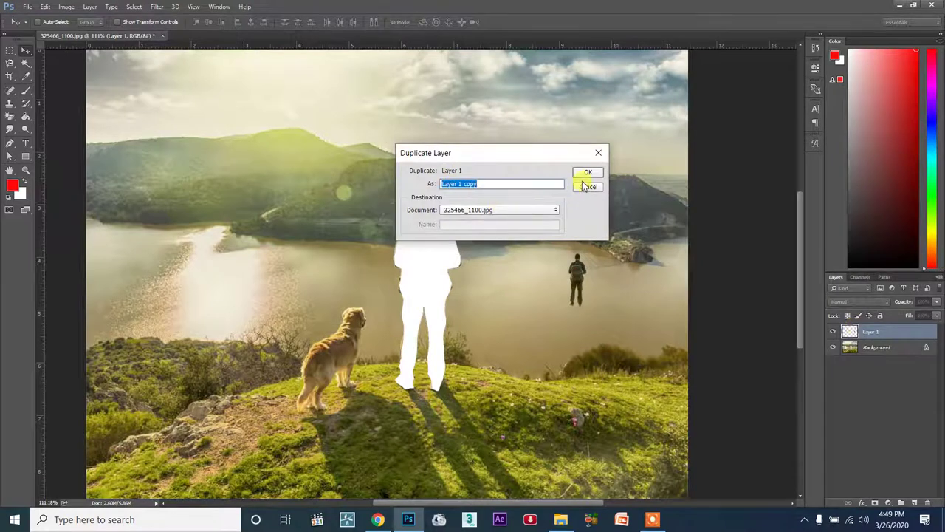
left_click(586, 173)
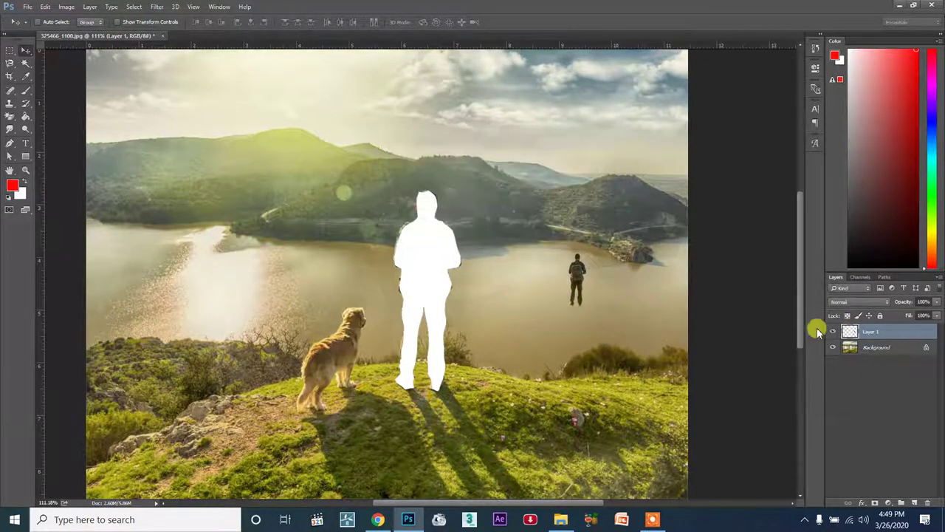
left_click_drag(576, 284, 532, 285)
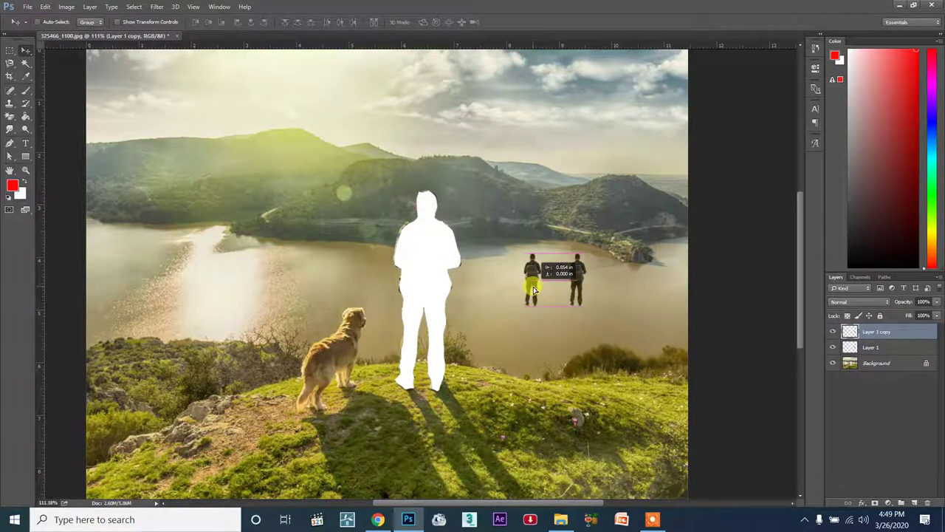
key("ctrl")
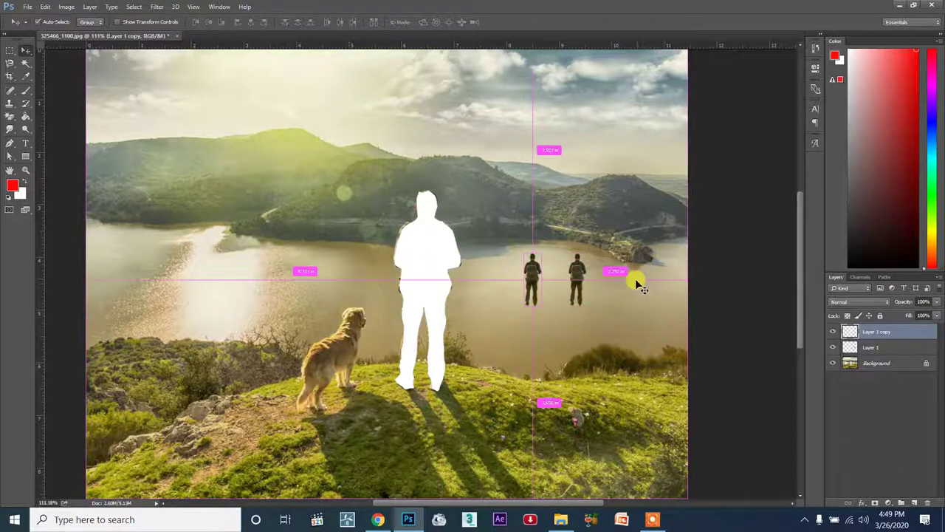
key("ctrl+j")
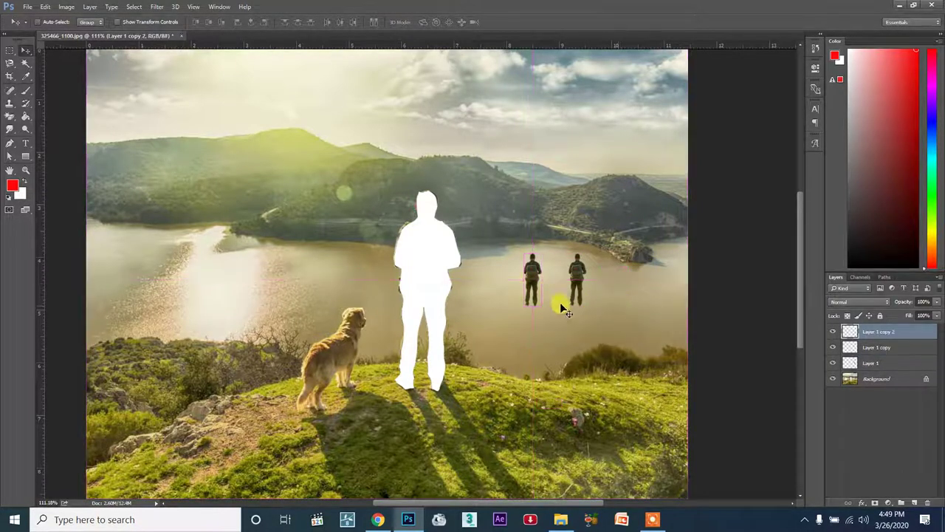
key("ctrl+j")
key("ctrl+j")
key("ctrl+j")
key("ctrl+j")
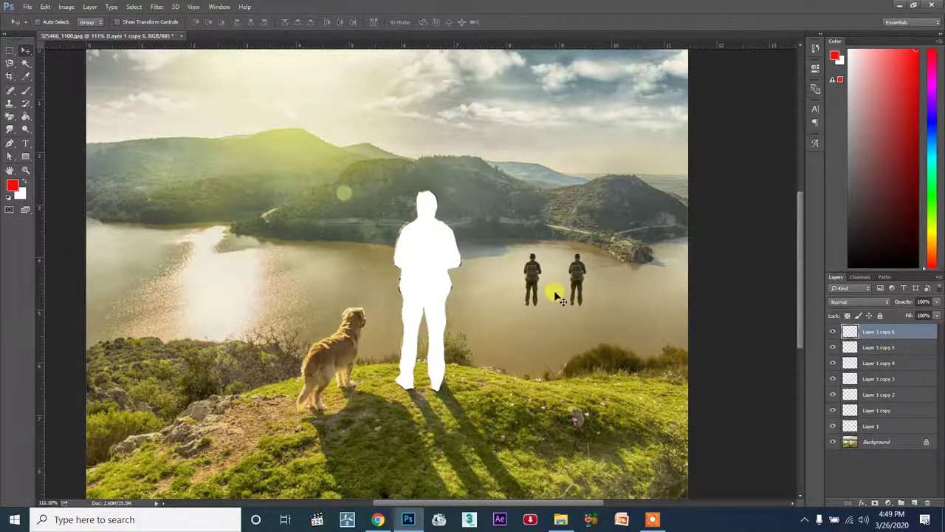
- Drag each stacked hiker copy into staggered rows on the lake
left_click_drag(554, 292, 600, 329)
left_click(860, 347)
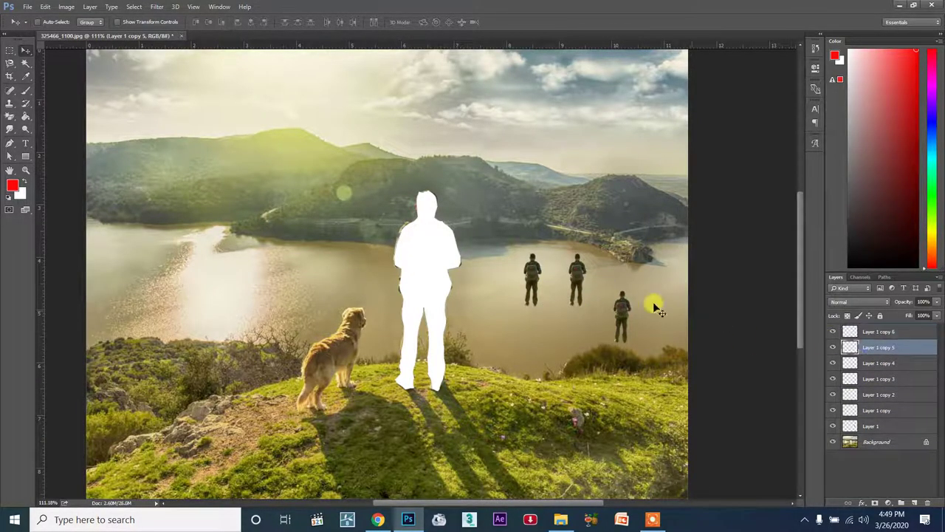
left_click_drag(531, 296, 491, 338)
left_click(879, 363)
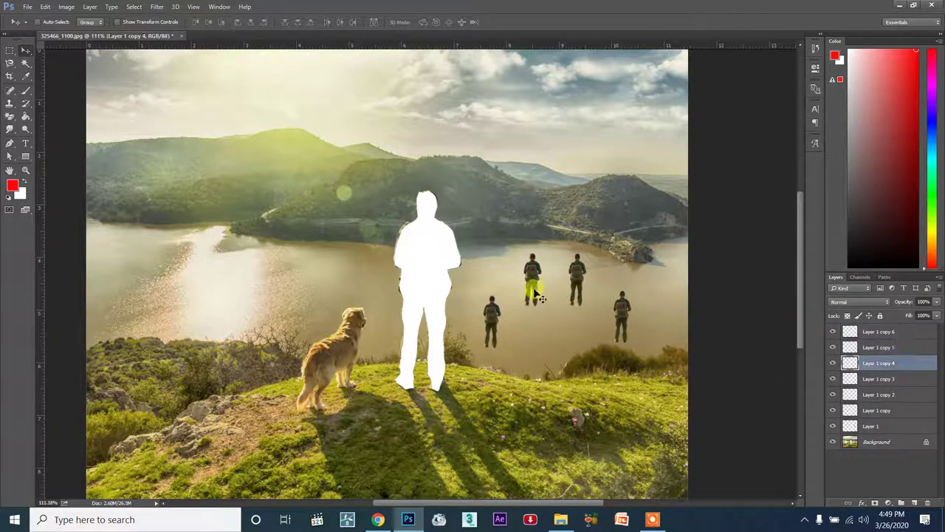
left_click_drag(534, 288, 562, 330)
left_click(865, 379)
left_click_drag(584, 297, 508, 287)
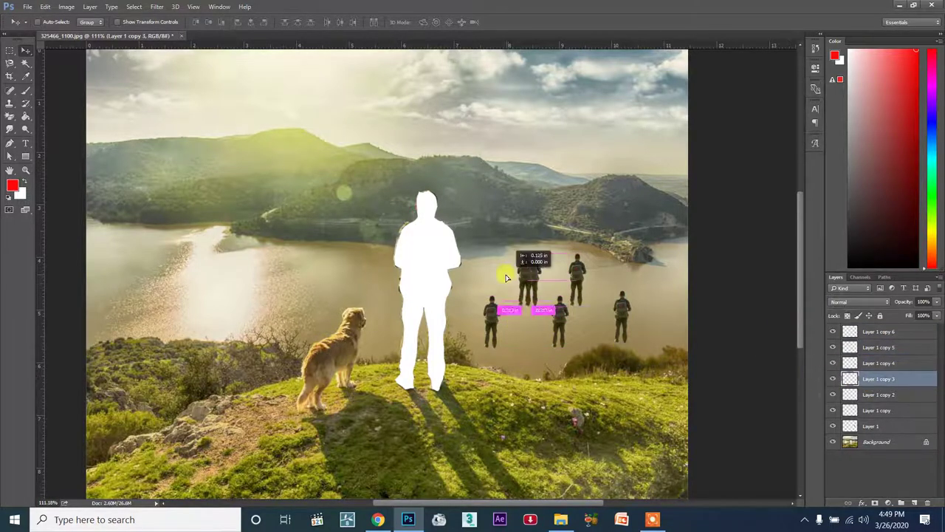
left_click(870, 394)
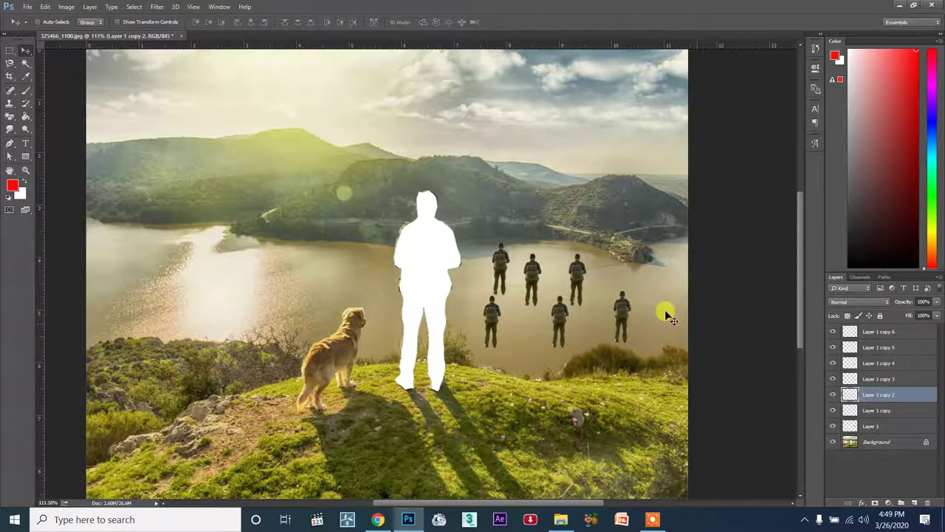
left_click_drag(555, 267, 569, 227)
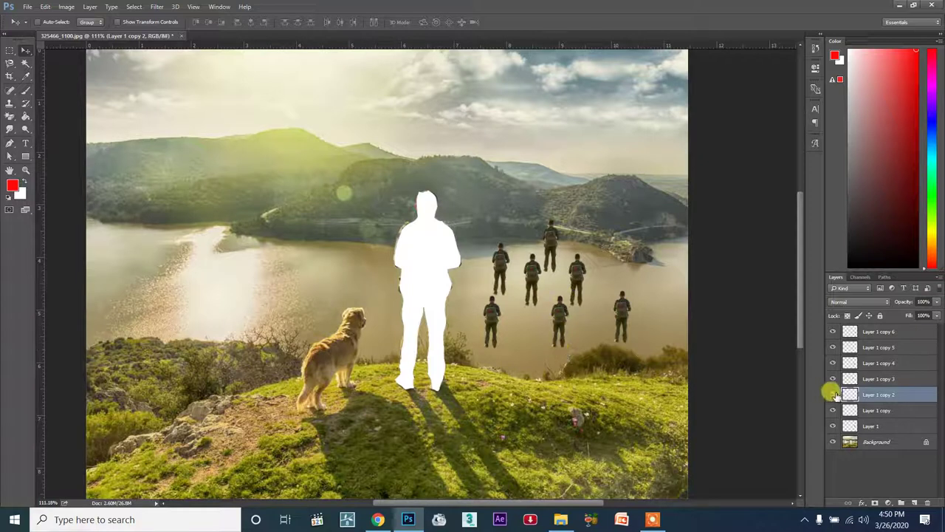
- Select Layer 1 through Layer 1 copy 6 and move the group to the lake's left side
left_click(877, 425)
left_click(884, 332, "shift")
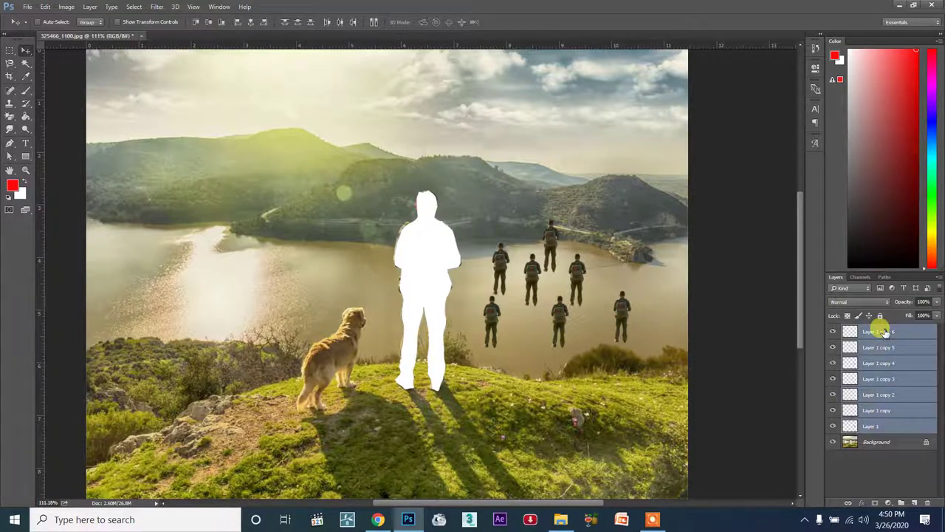
mouse_move(581, 297)
left_mouse_down()
mouse_move(579, 288)
mouse_move(226, 268)
mouse_move(238, 267)
left_mouse_up()
- Scale the hiker group to about 60 percent and distort its corners into perspective
key("ctrl+t")
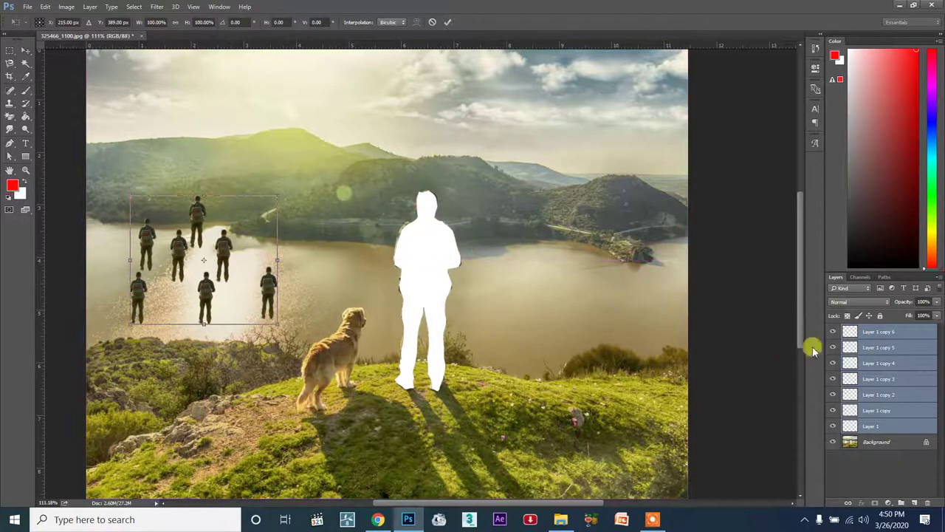
mouse_move(246, 252)
left_mouse_down()
mouse_move(295, 190)
mouse_move(243, 225)
left_mouse_up()
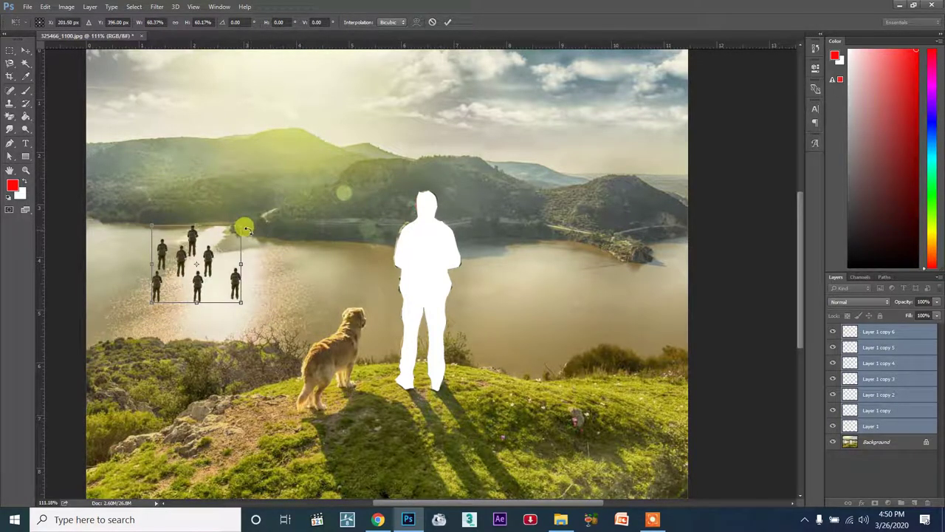
left_click_drag(246, 234, 240, 259)
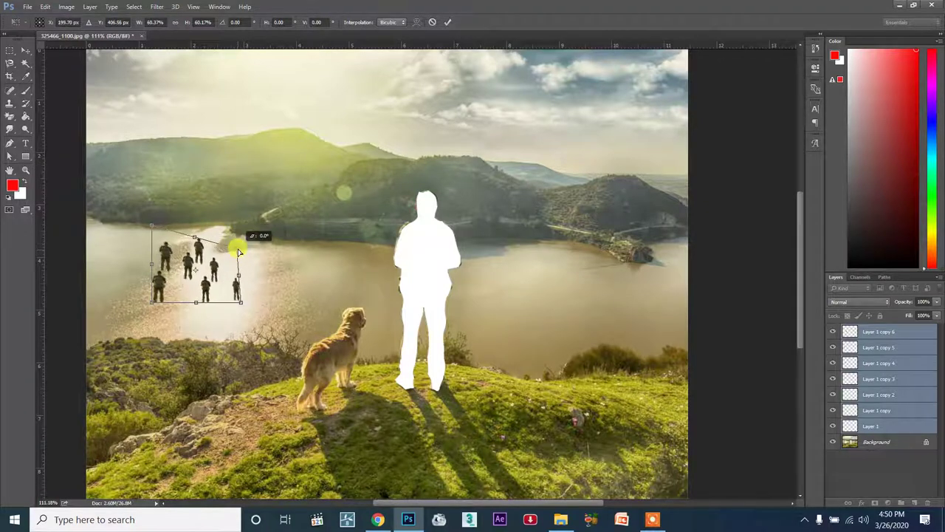
left_click_drag(240, 260, 237, 241)
left_click_drag(155, 231, 156, 241)
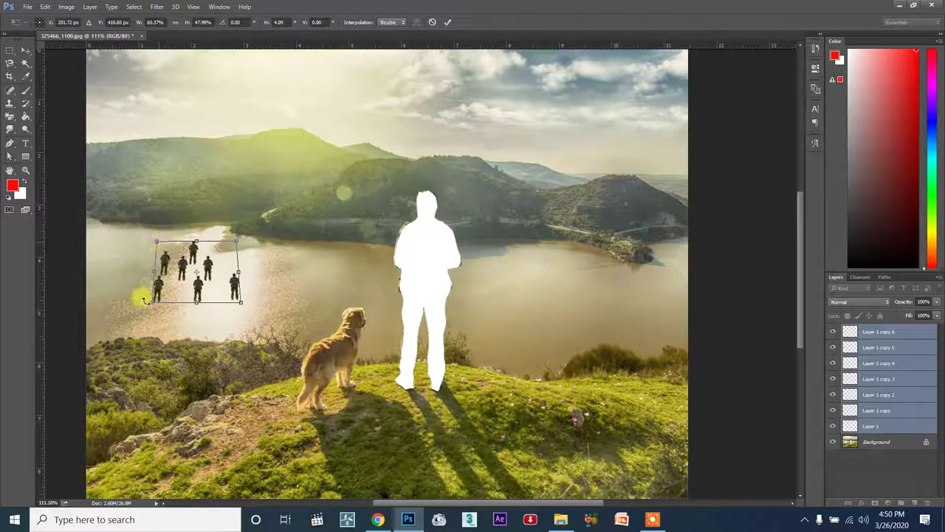
left_click_drag(151, 308, 171, 323)
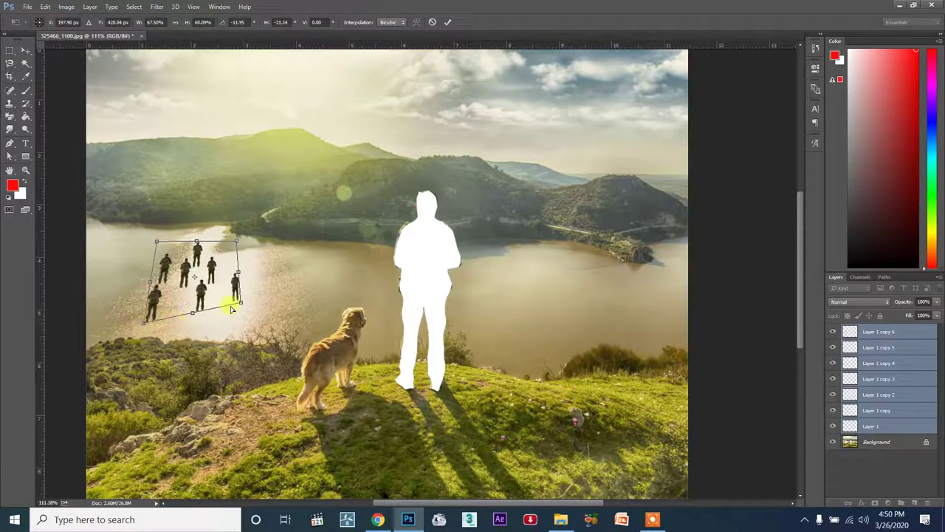
left_click_drag(240, 307, 245, 322)
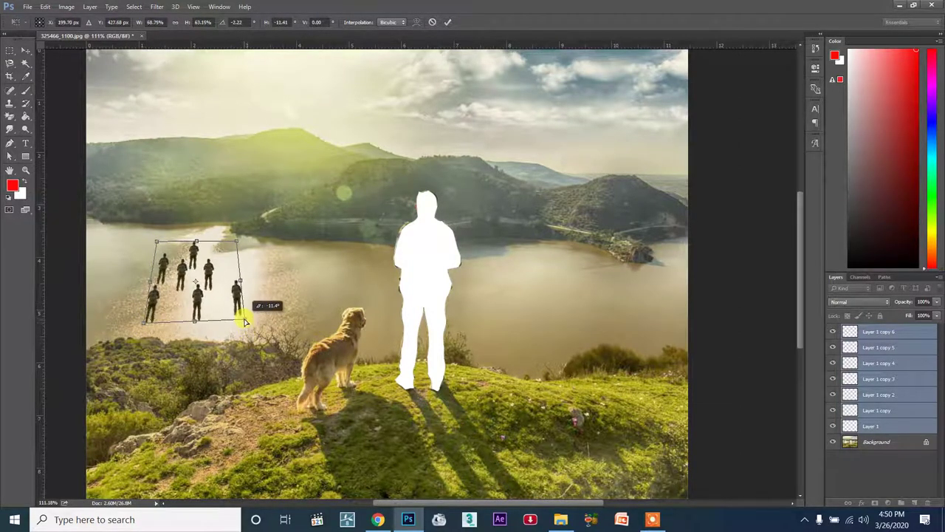
key("Return")
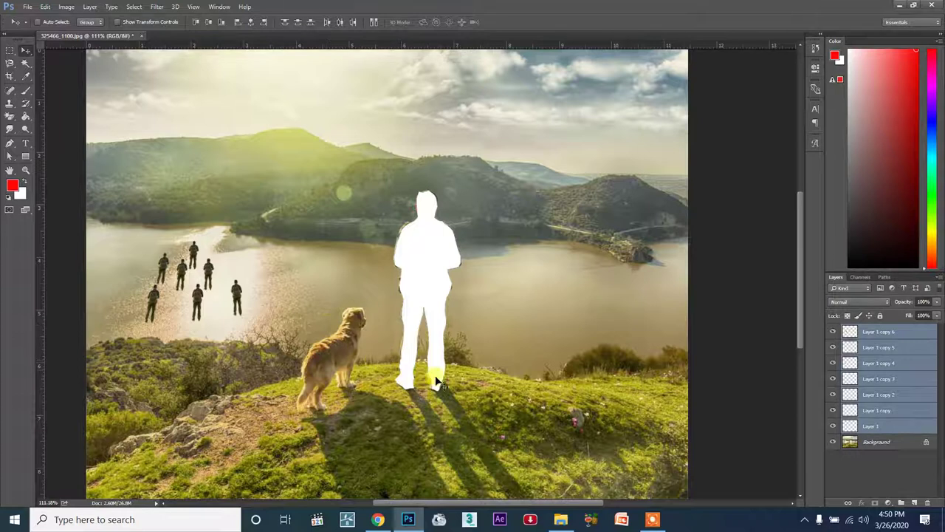
- Choose the Magic Wand Tool from the Quick Selection flyout
left_click(12, 62)
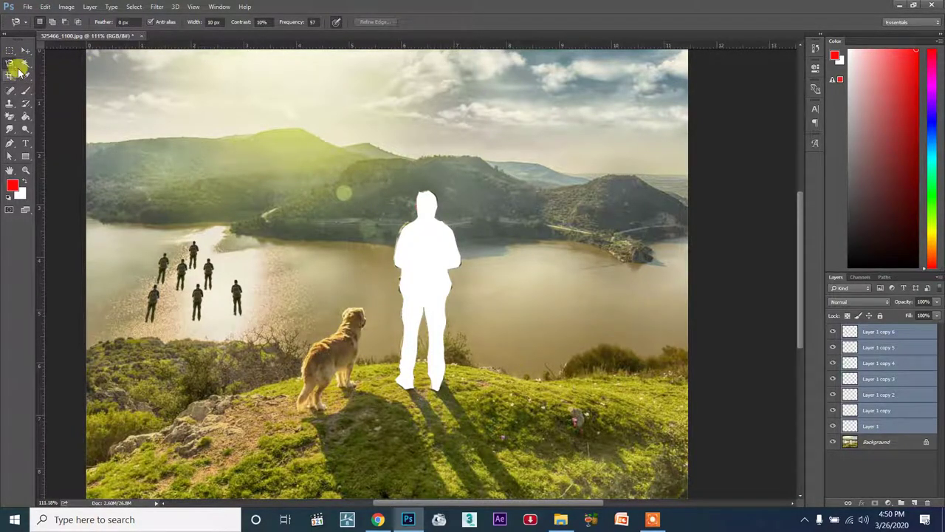
left_click(24, 65)
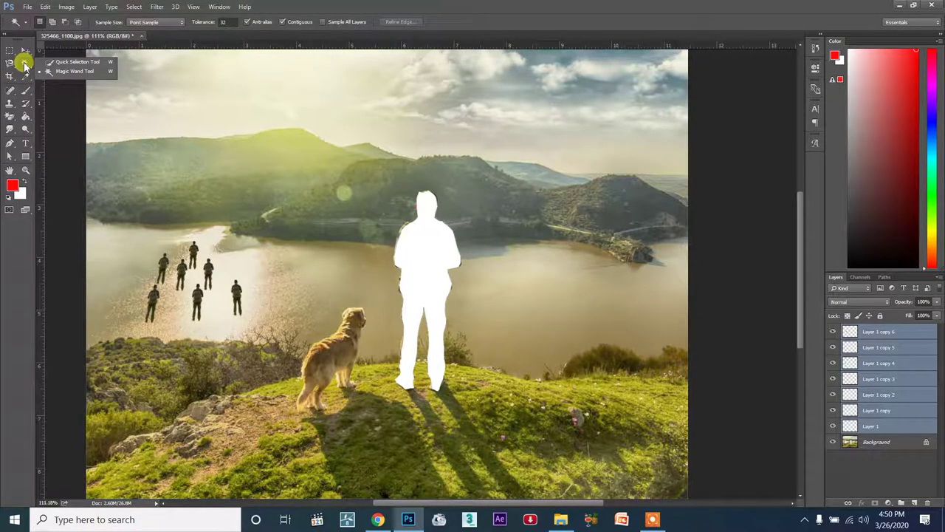
left_click(24, 65)
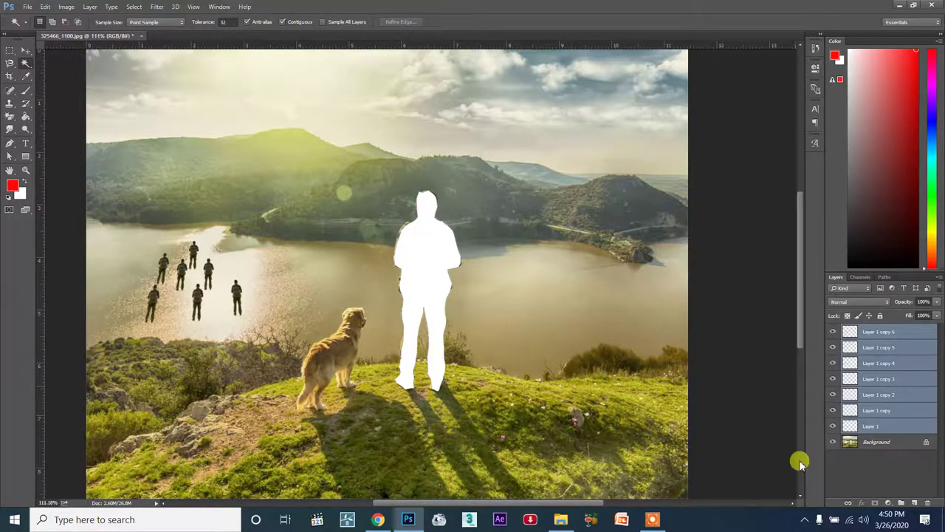
left_click(652, 519)
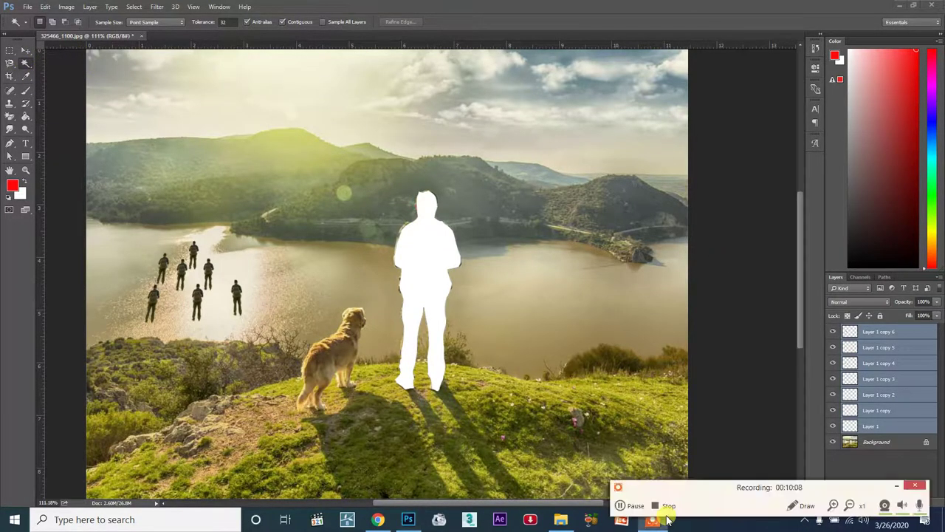